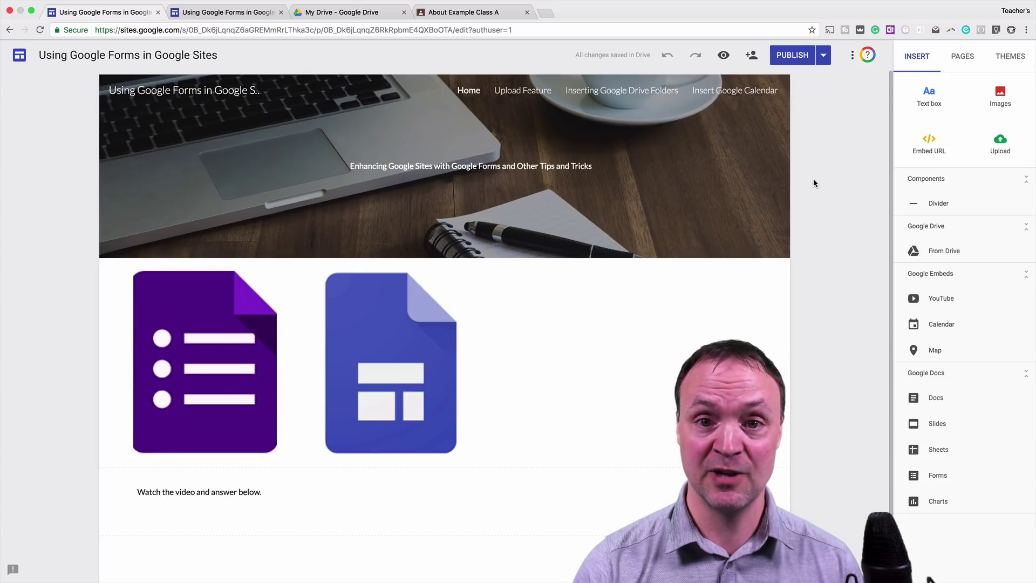
pyautogui.moveTo(726, 204)
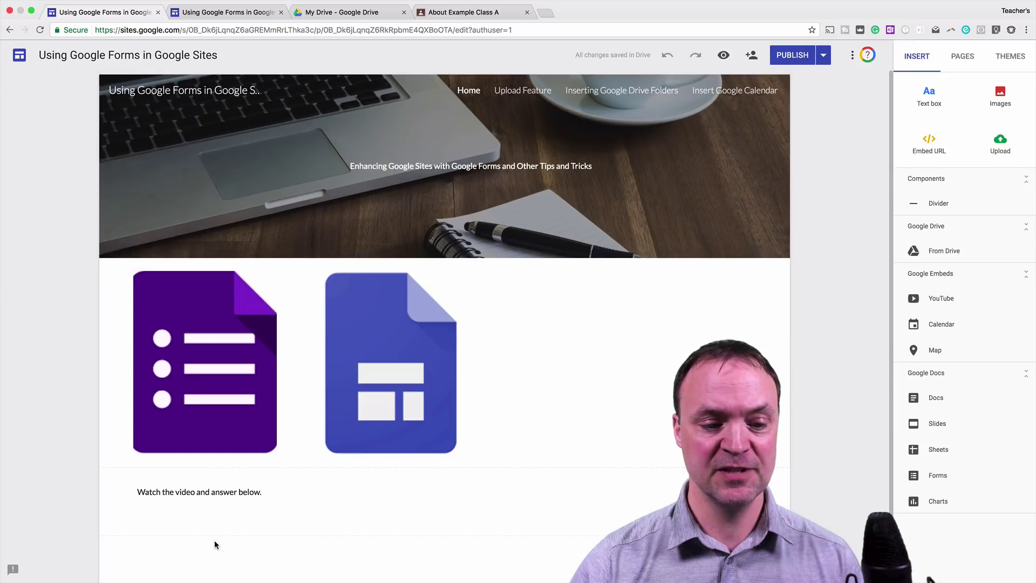
pyautogui.click(235, 505)
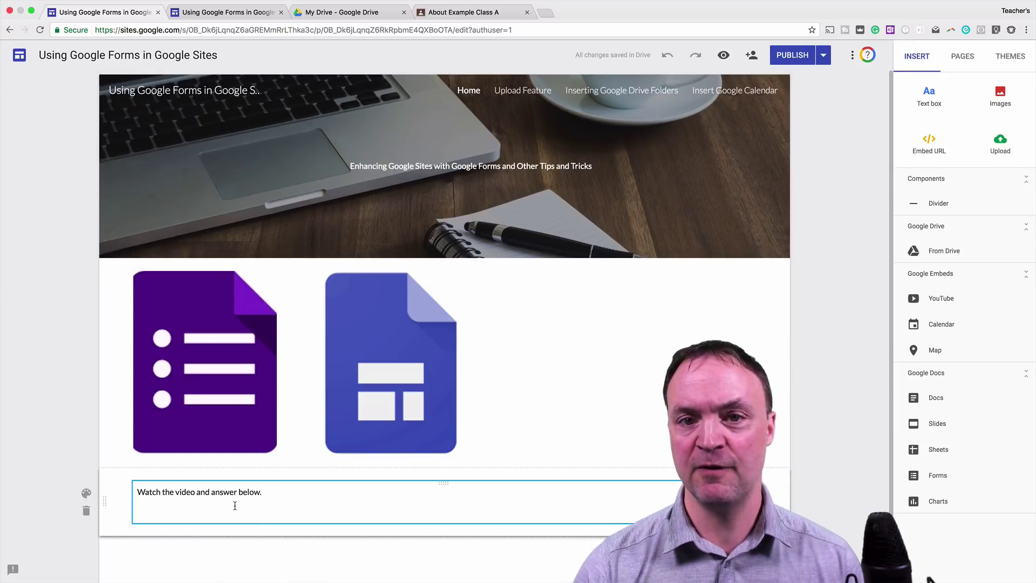
pyautogui.click(893, 386)
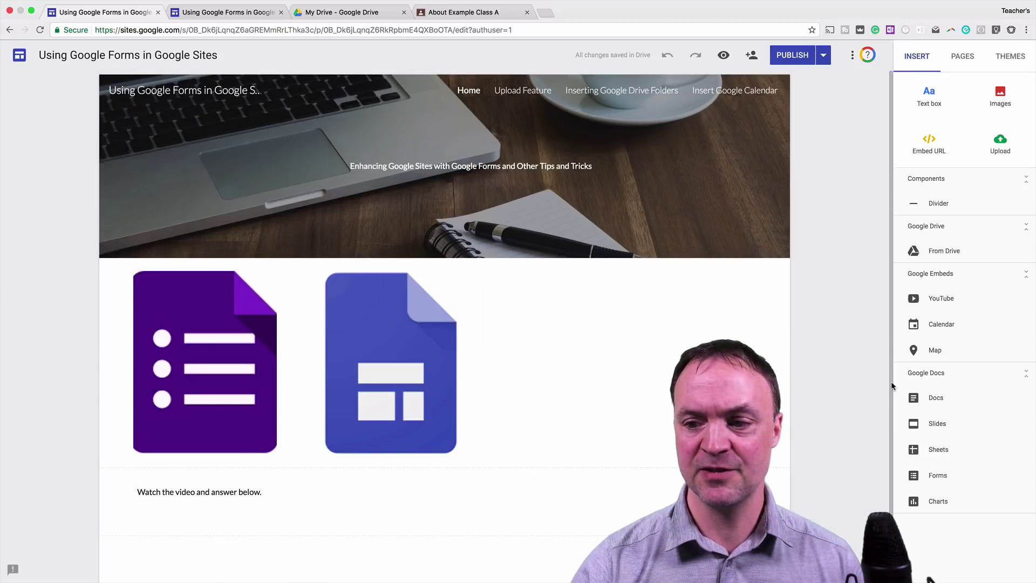
pyautogui.click(949, 305)
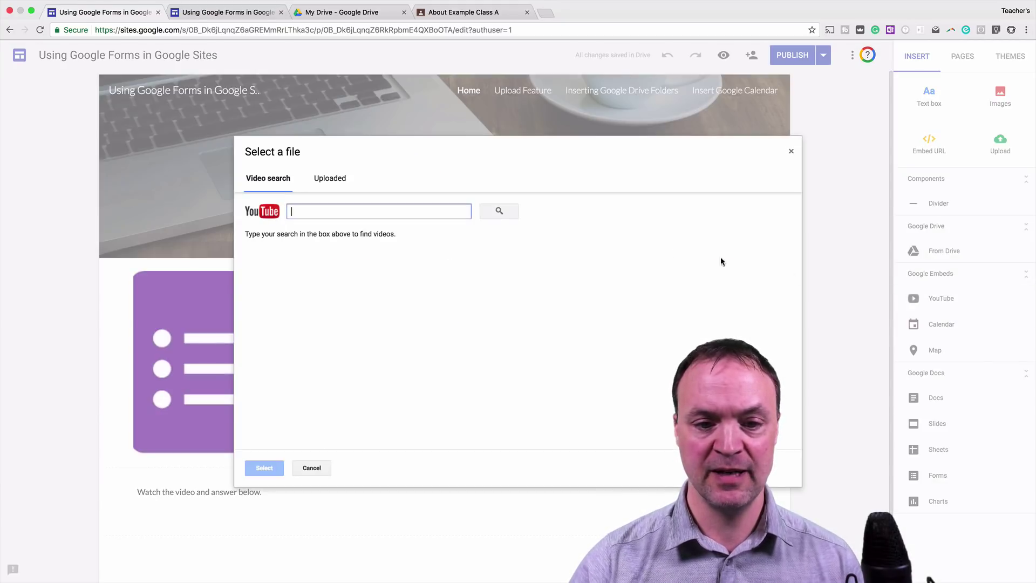
pyautogui.click(791, 151)
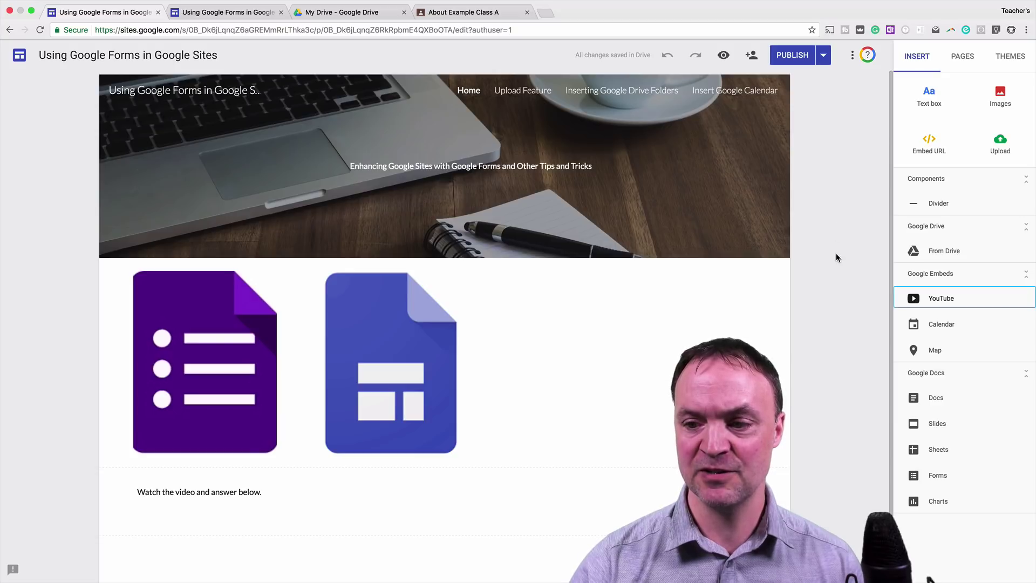
# Step: Insert the tutorial video from Google Drive below the text "Watch the video and answer below." on the Home page
pyautogui.click(942, 252)
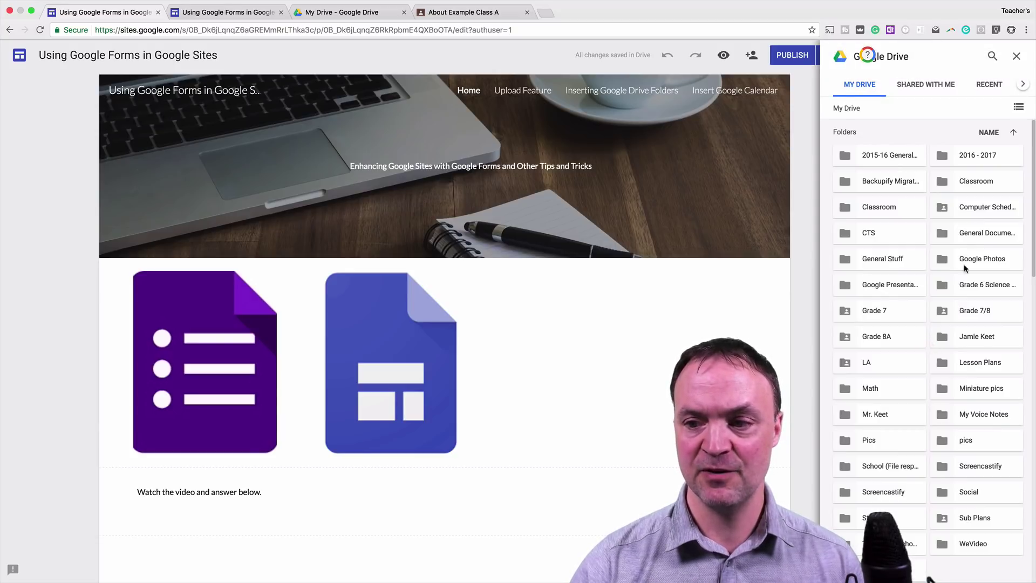
pyautogui.scroll(-5, 928, 308)
pyautogui.scroll(-3, 928, 307)
pyautogui.click(951, 392)
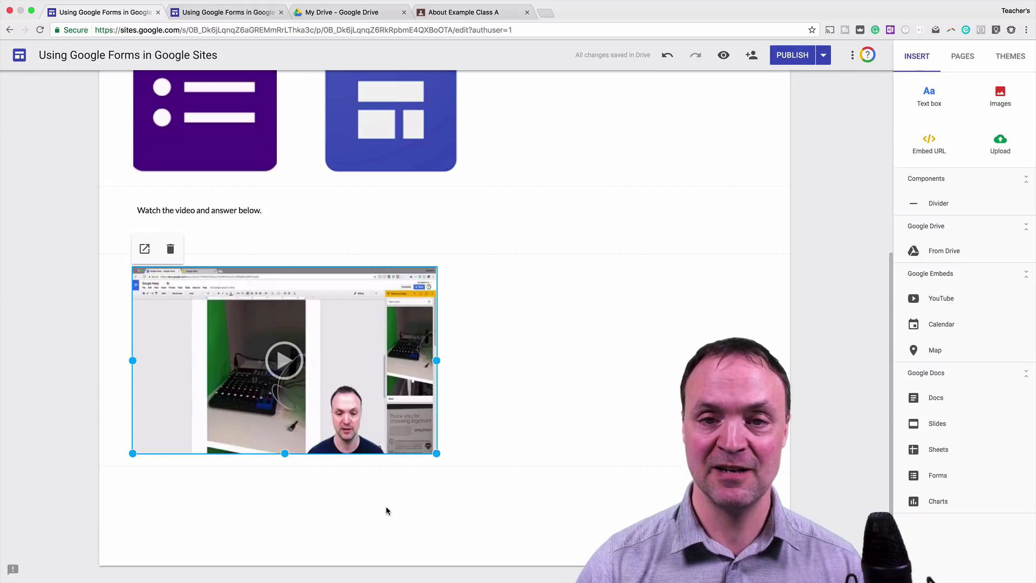
pyautogui.click(335, 491)
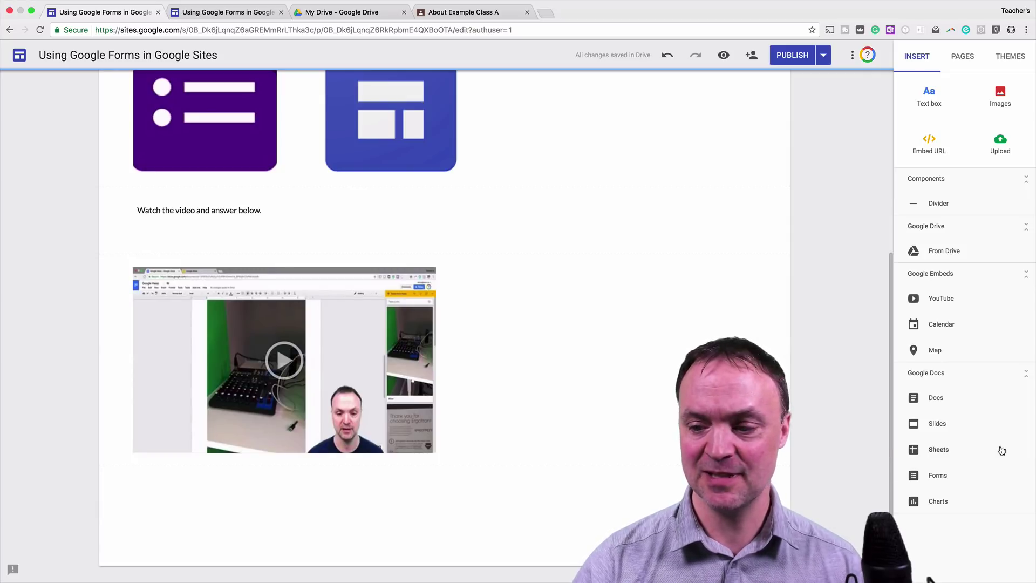
# Step: Insert the Example Quiz form below the video and widen it to most of the page width
pyautogui.click(937, 476)
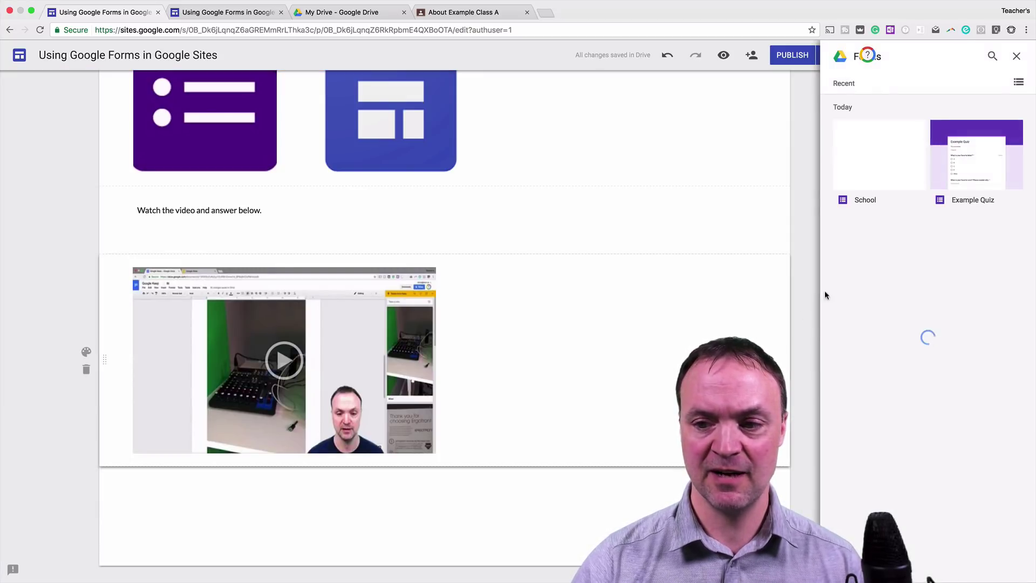
pyautogui.click(974, 165)
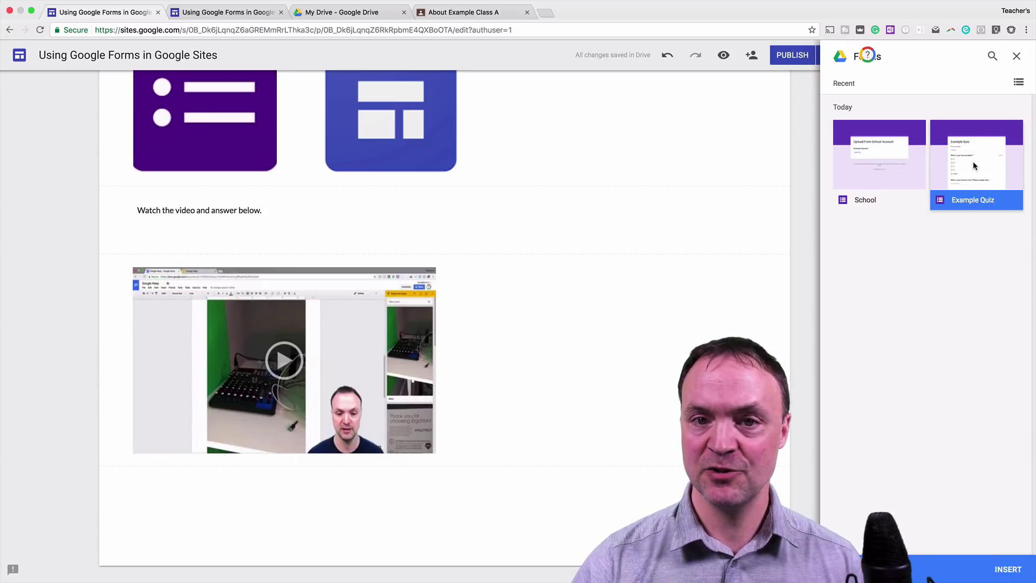
pyautogui.click(1002, 568)
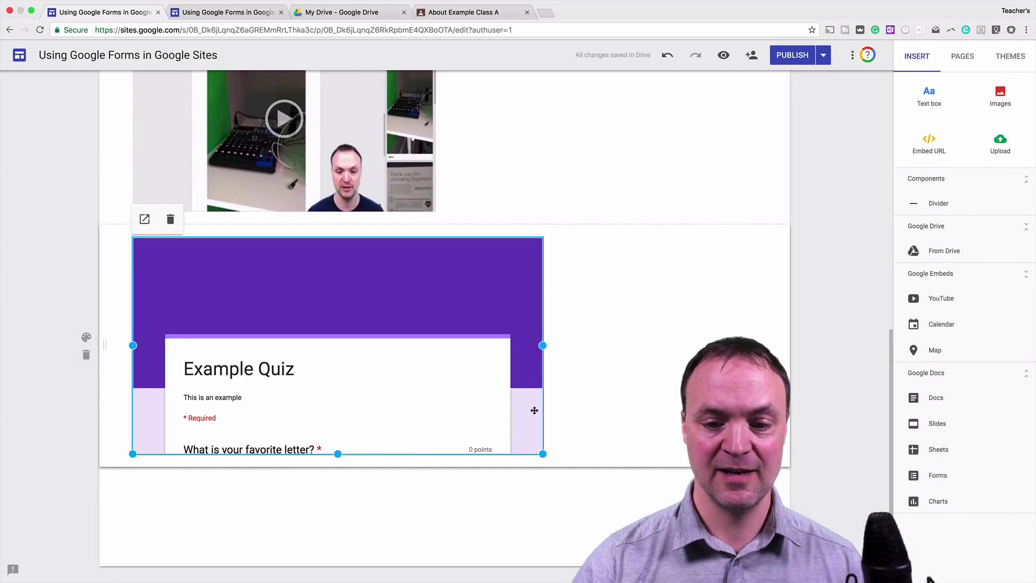
pyautogui.moveTo(542, 453); pyautogui.dragTo(703, 453)
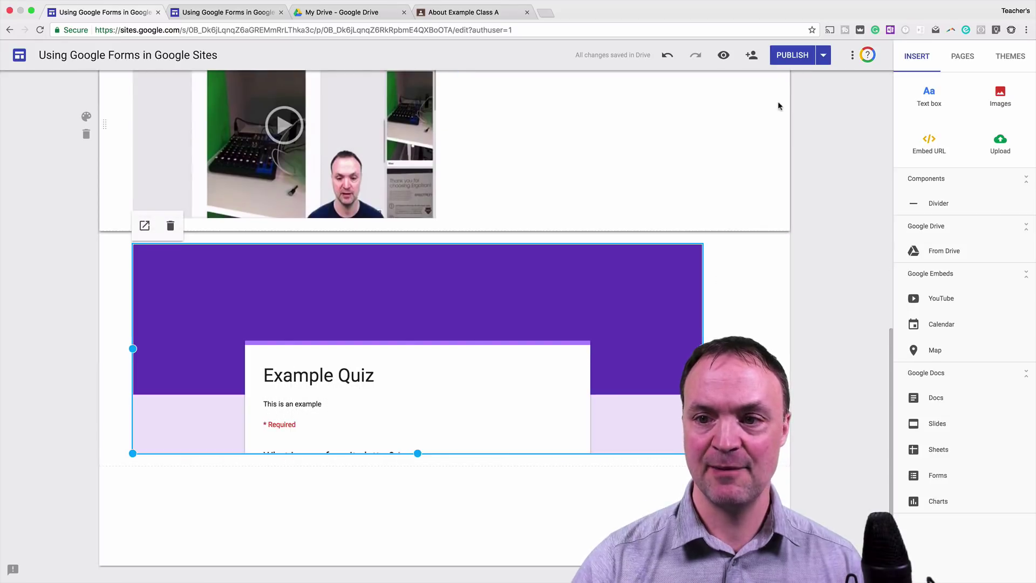
pyautogui.click(572, 219)
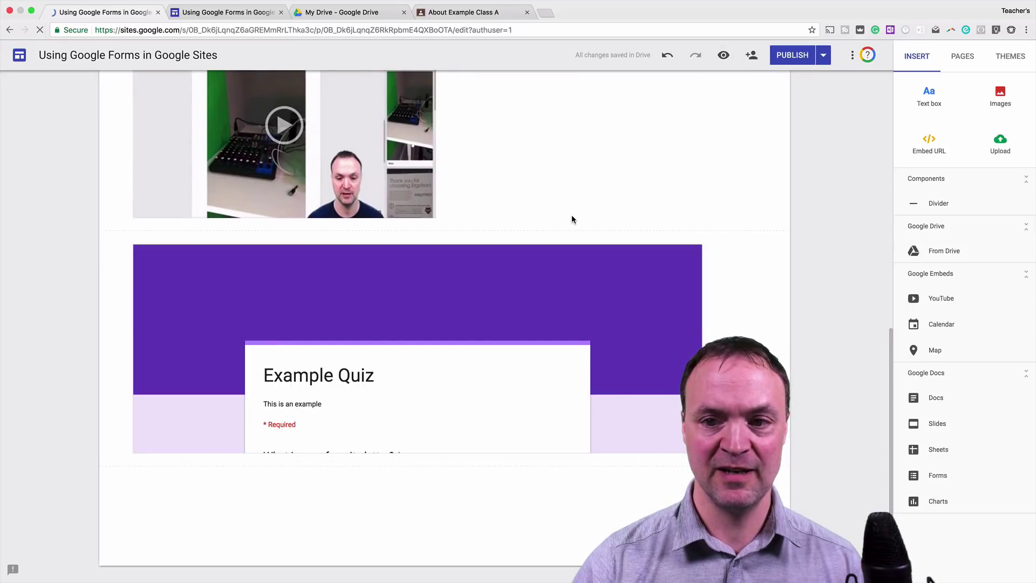
# Step: Preview the Home page, answer C to the favorite letter question in the embedded quiz, check the remaining questions and exit the preview
pyautogui.press('super+shift+p')
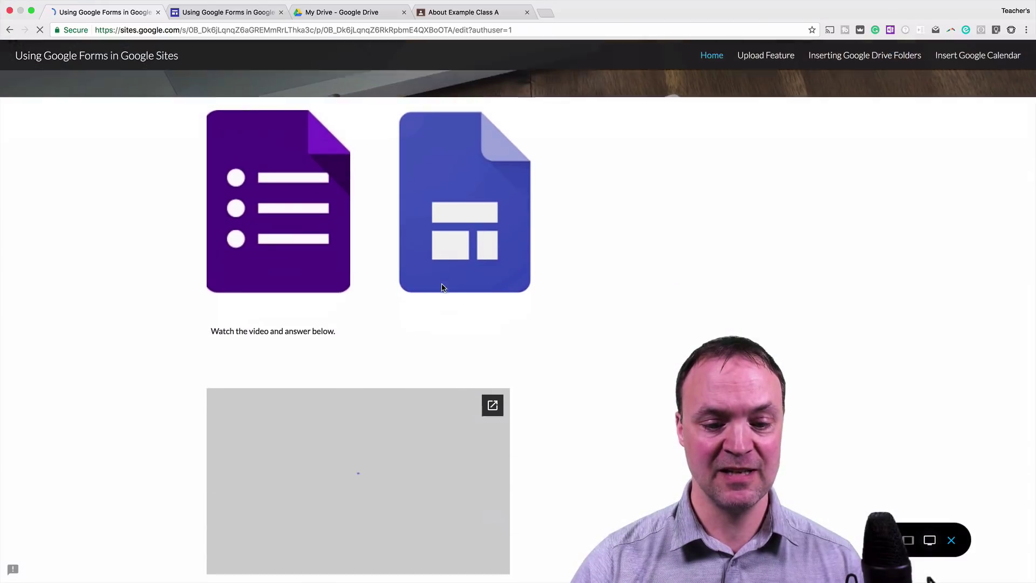
pyautogui.scroll(-5, 442, 287)
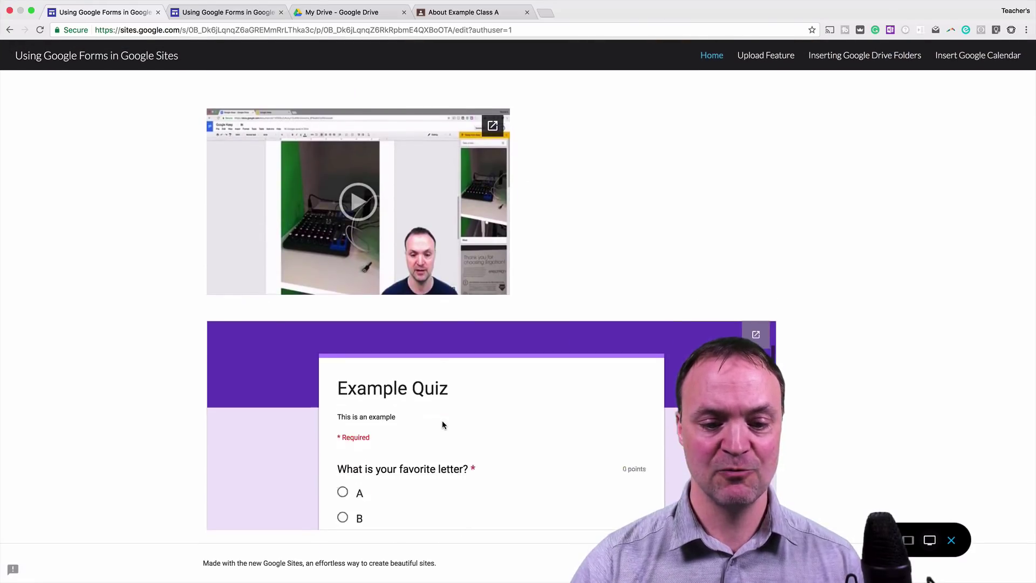
pyautogui.scroll(-3, 442, 425)
pyautogui.click(442, 411)
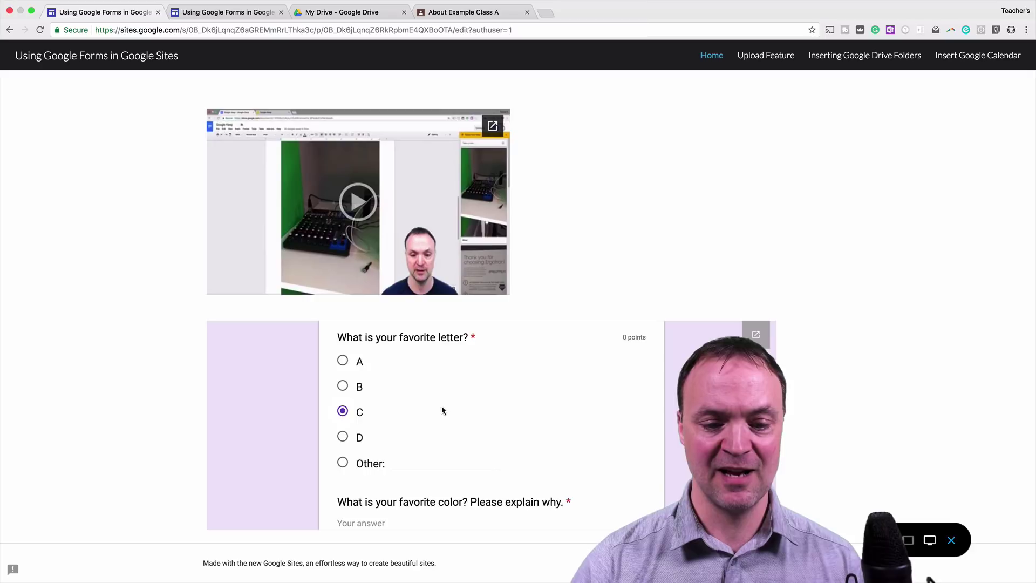
pyautogui.scroll(-4, 442, 410)
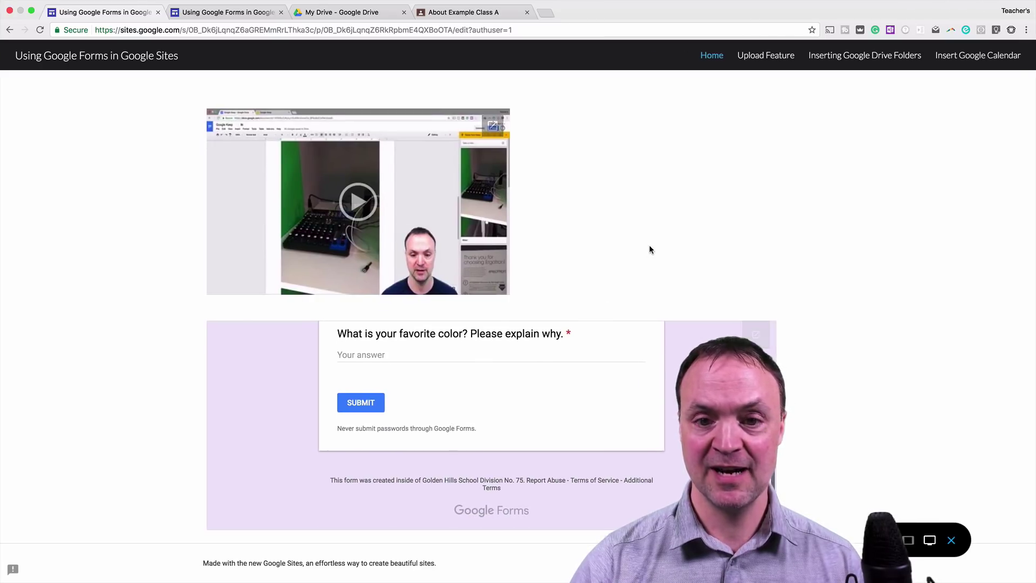
pyautogui.scroll(6, 649, 250)
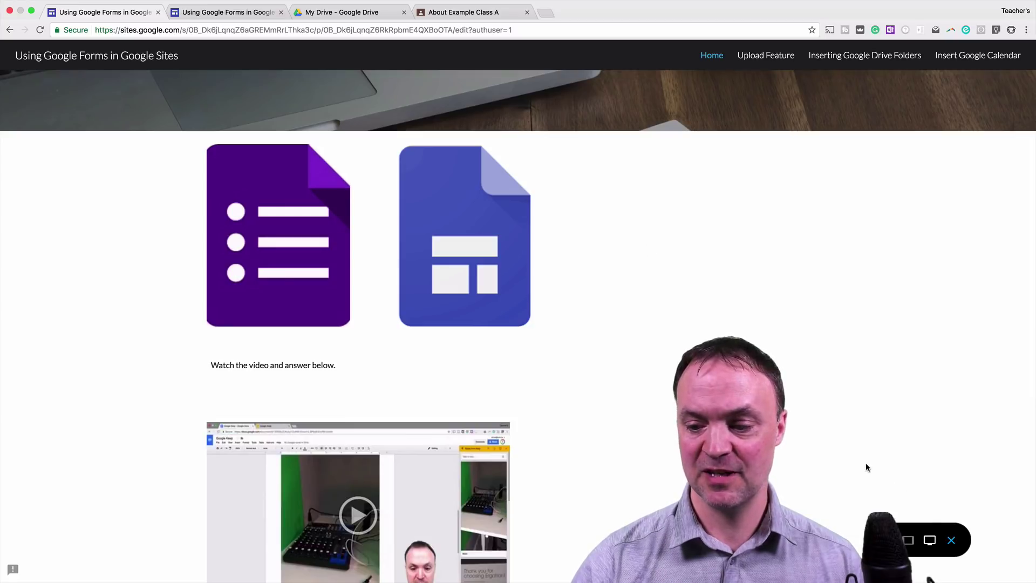
pyautogui.click(952, 541)
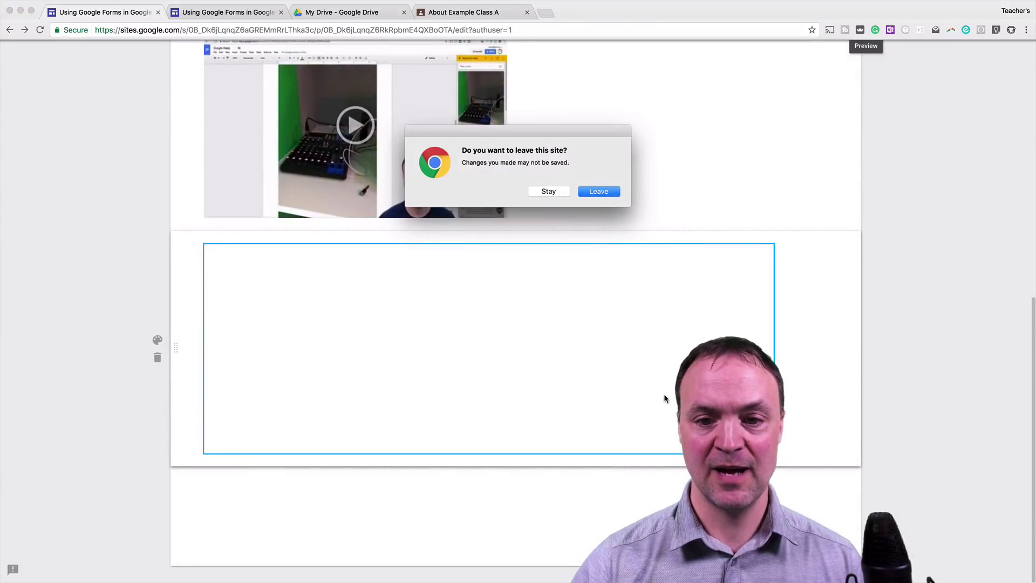
pyautogui.click(594, 190)
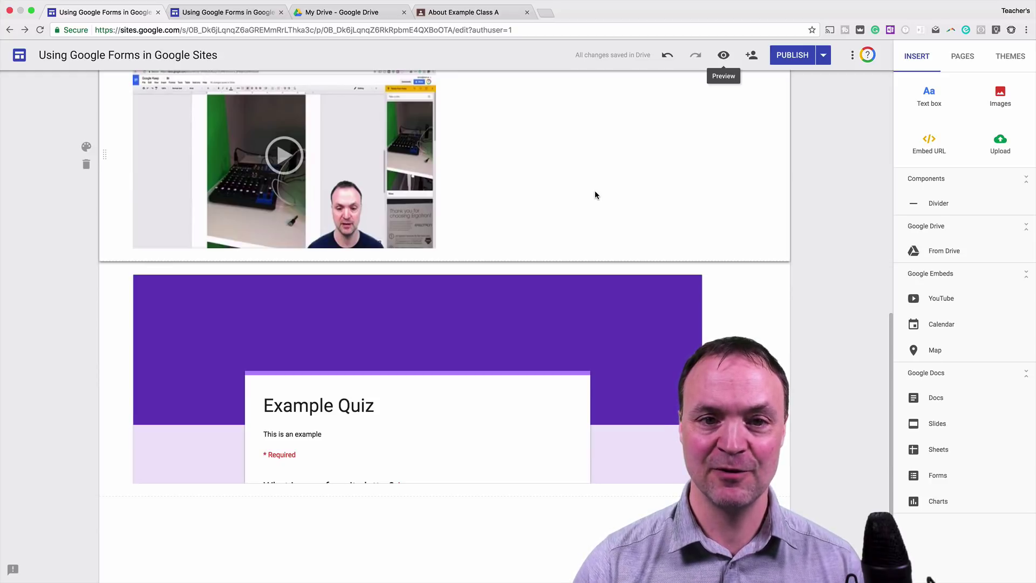
# Step: On the Upload Feature page, insert the School form below the assignment instructions
pyautogui.scroll(5, 707, 159)
pyautogui.scroll(4, 707, 160)
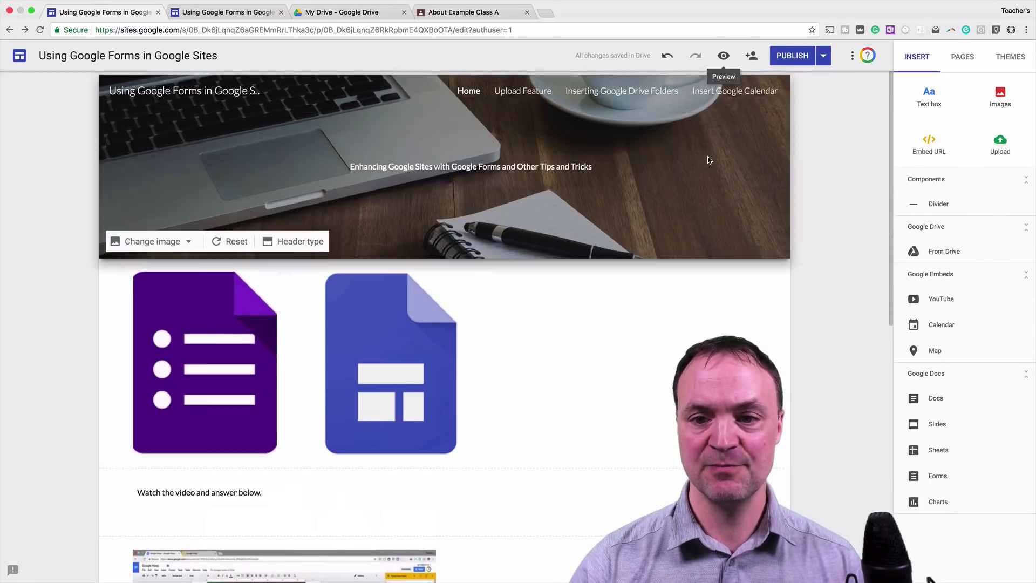
pyautogui.click(532, 92)
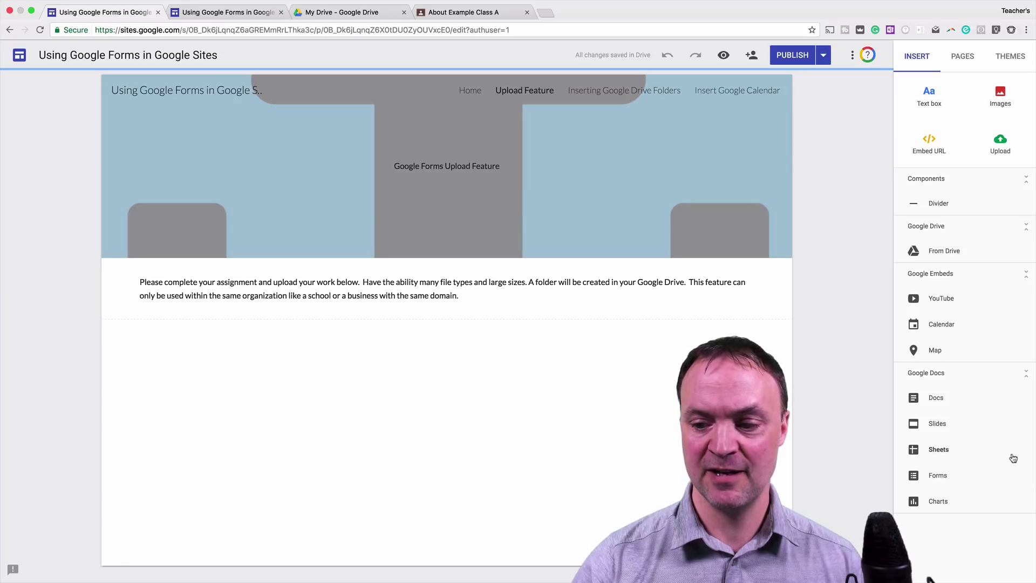
pyautogui.click(331, 295)
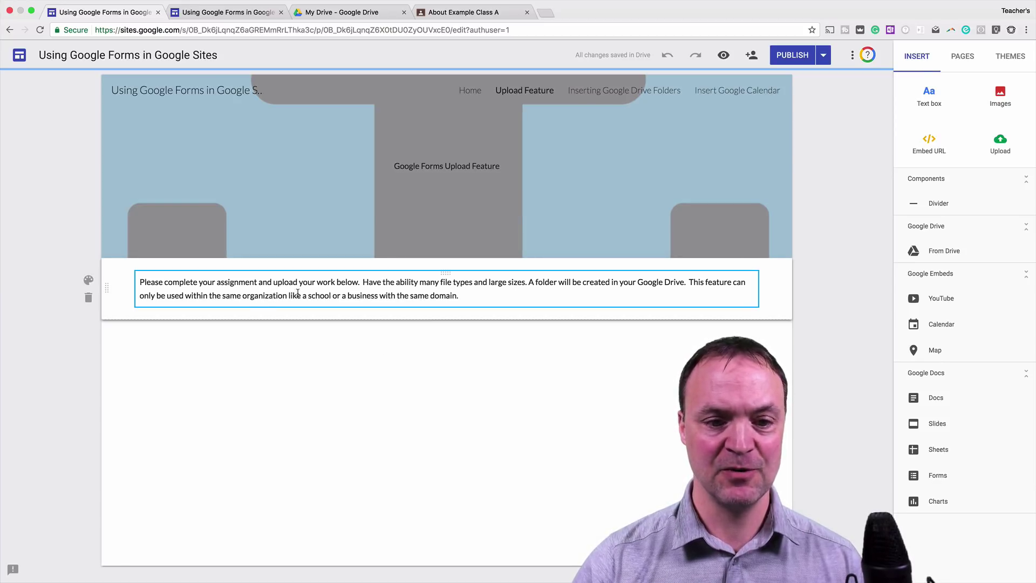
pyautogui.click(340, 292)
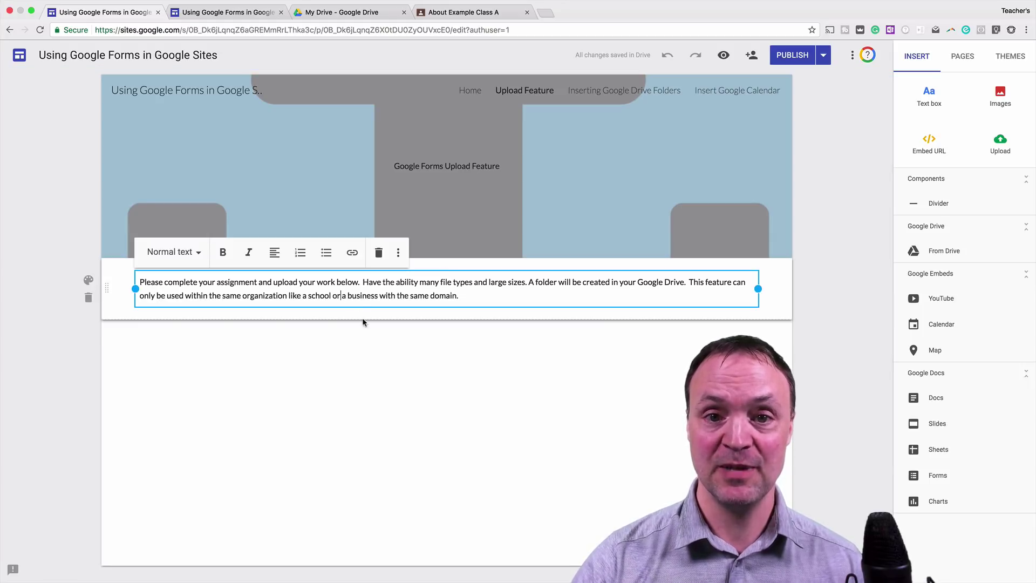
pyautogui.click(832, 384)
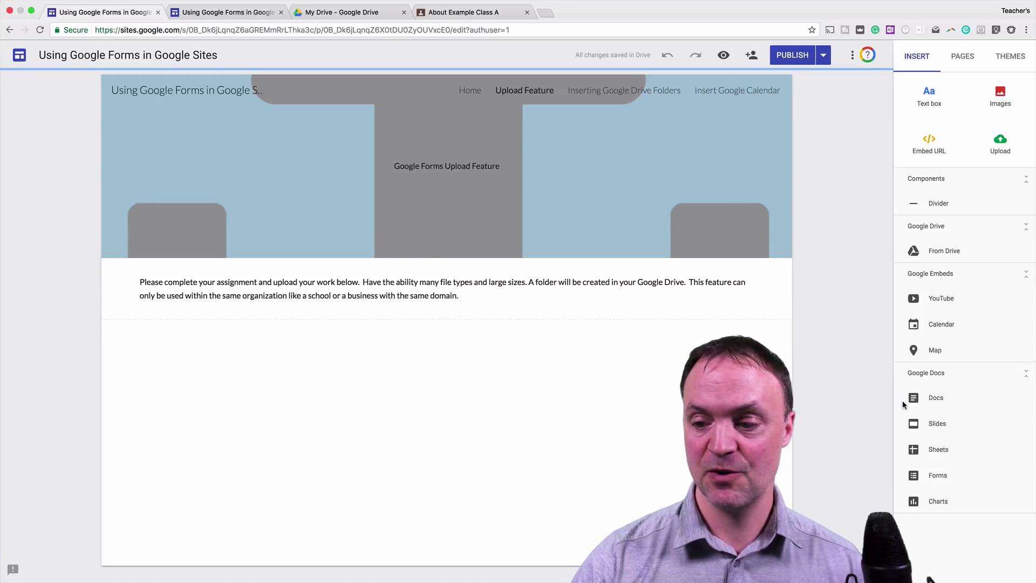
pyautogui.click(937, 473)
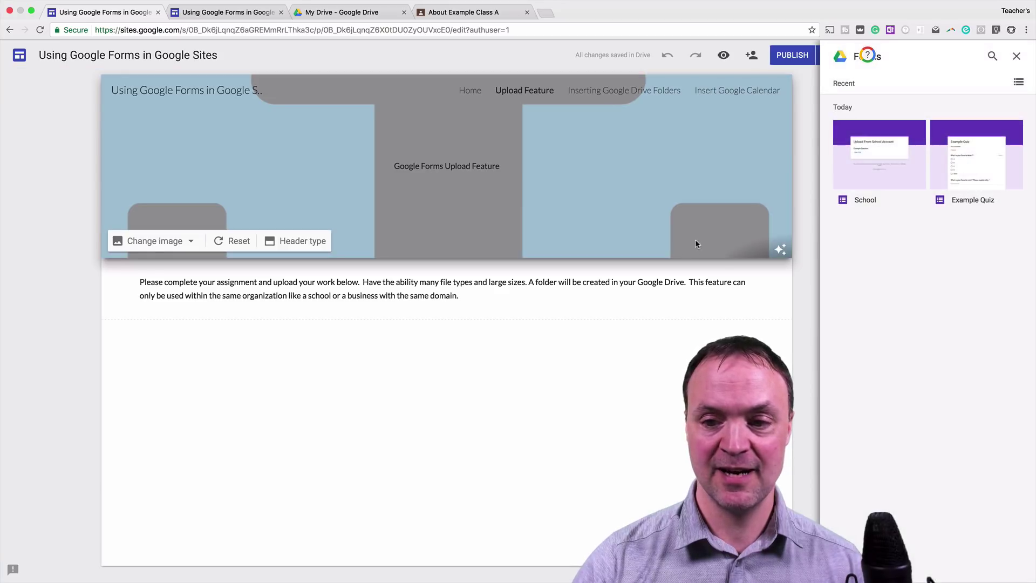
pyautogui.click(873, 168)
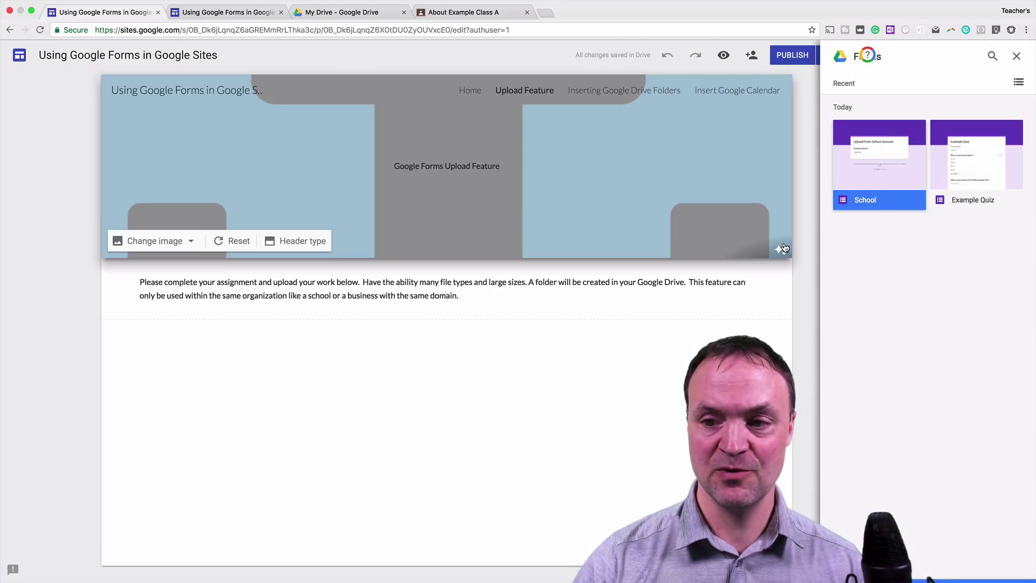
pyautogui.click(1007, 569)
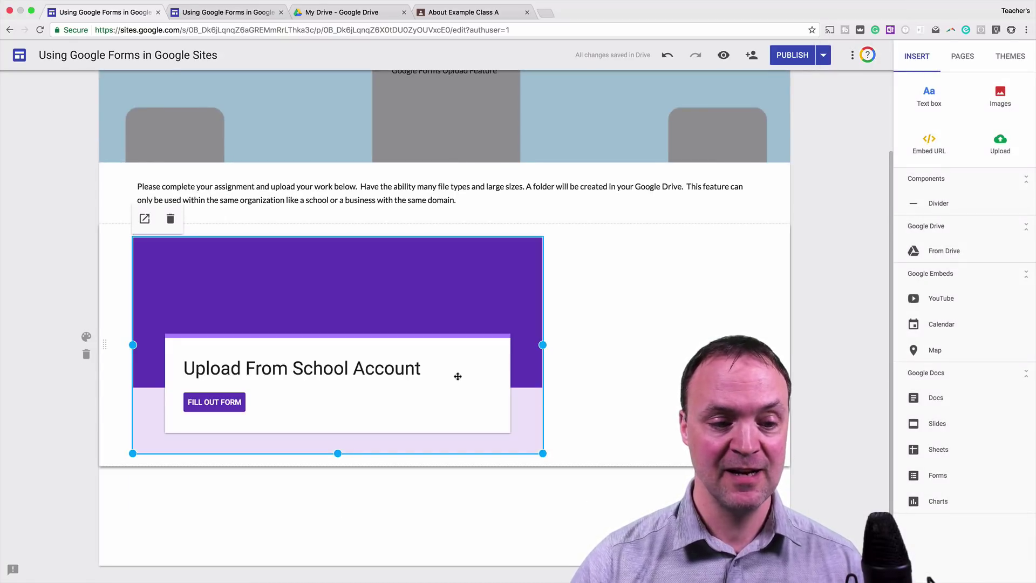
# Step: Preview the Upload Feature page, open the embedded form for filling out and examine its file upload options
pyautogui.press('super+r')
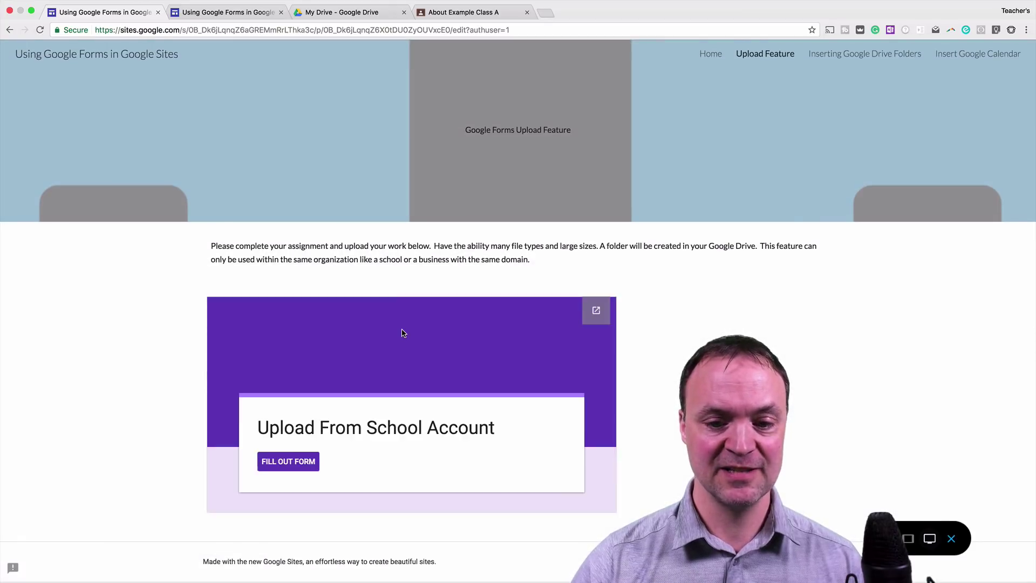
pyautogui.click(305, 420)
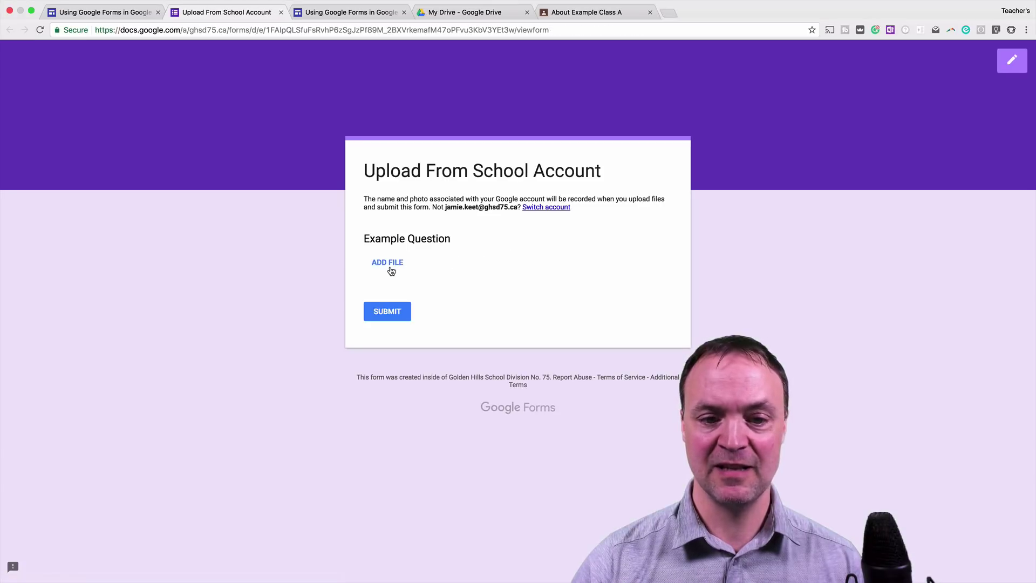
pyautogui.click(391, 268)
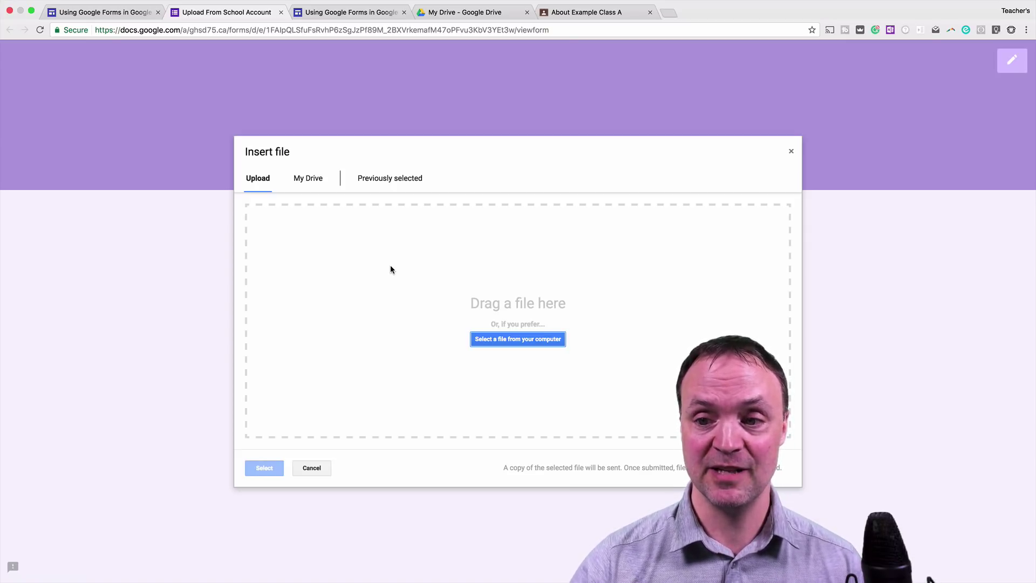
pyautogui.click(791, 151)
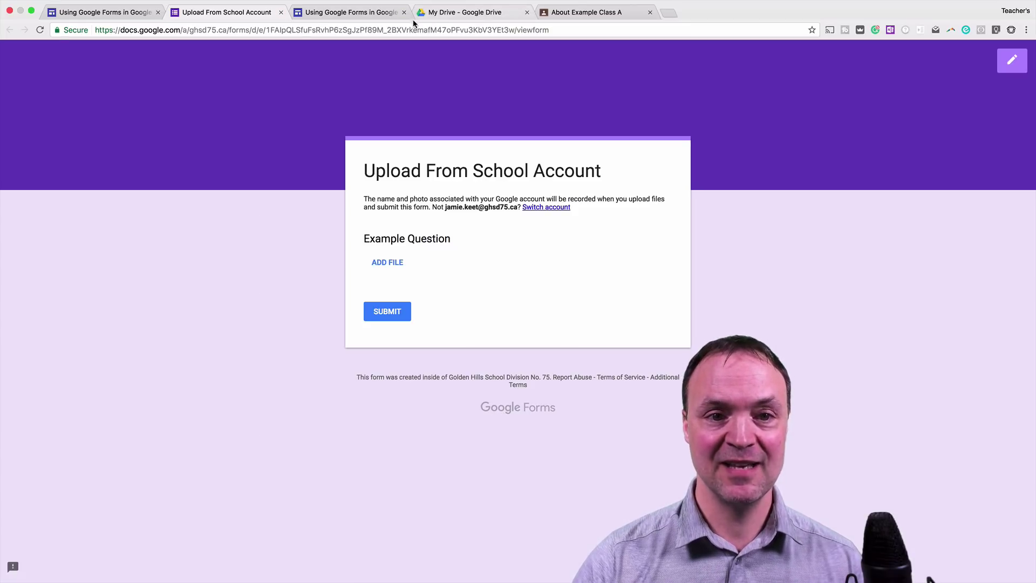
# Step: Close the browser tabs with the Upload From School Account form and the published site
pyautogui.click(134, 14)
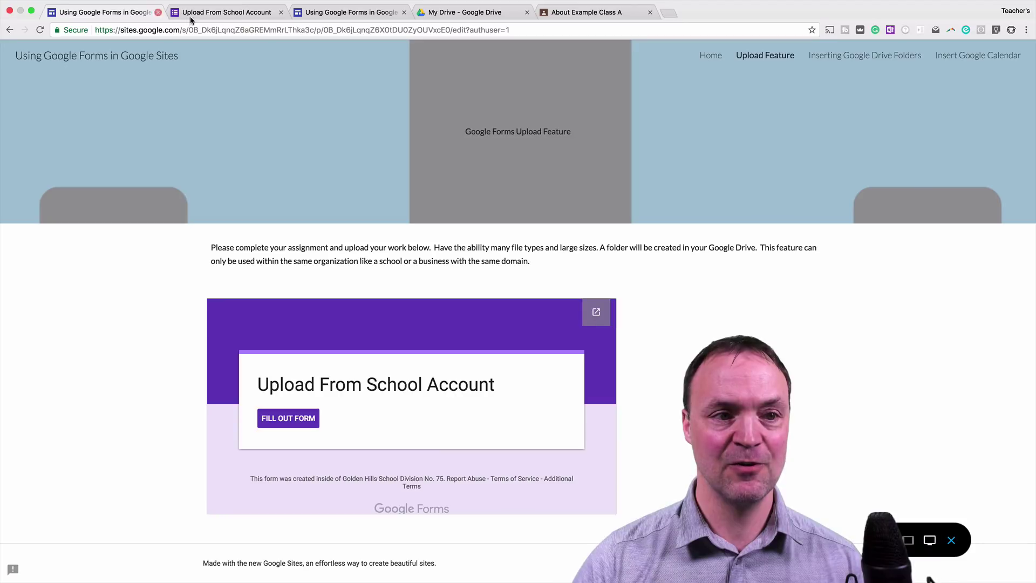
pyautogui.click(281, 11)
pyautogui.click(233, 14)
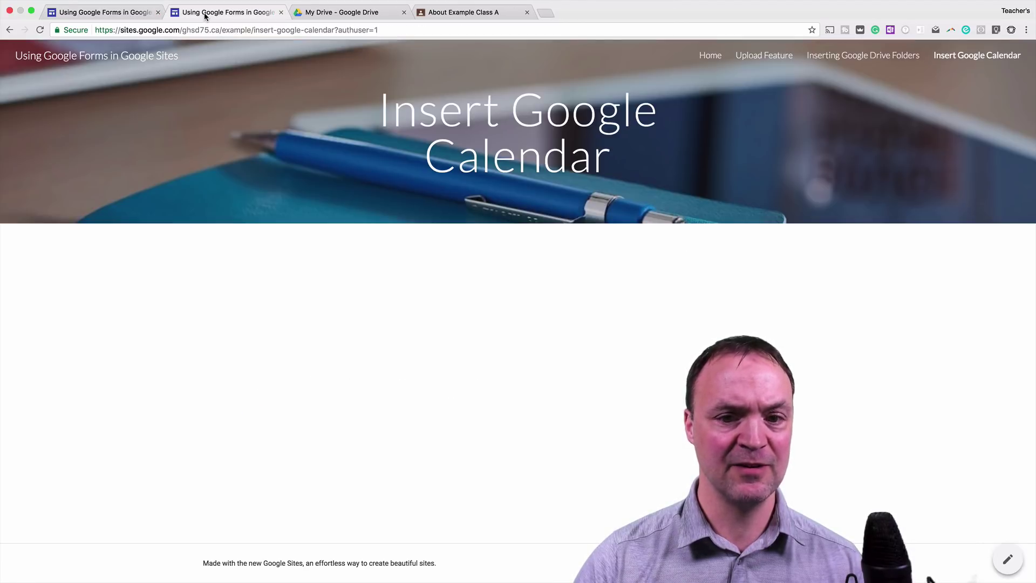
pyautogui.click(281, 12)
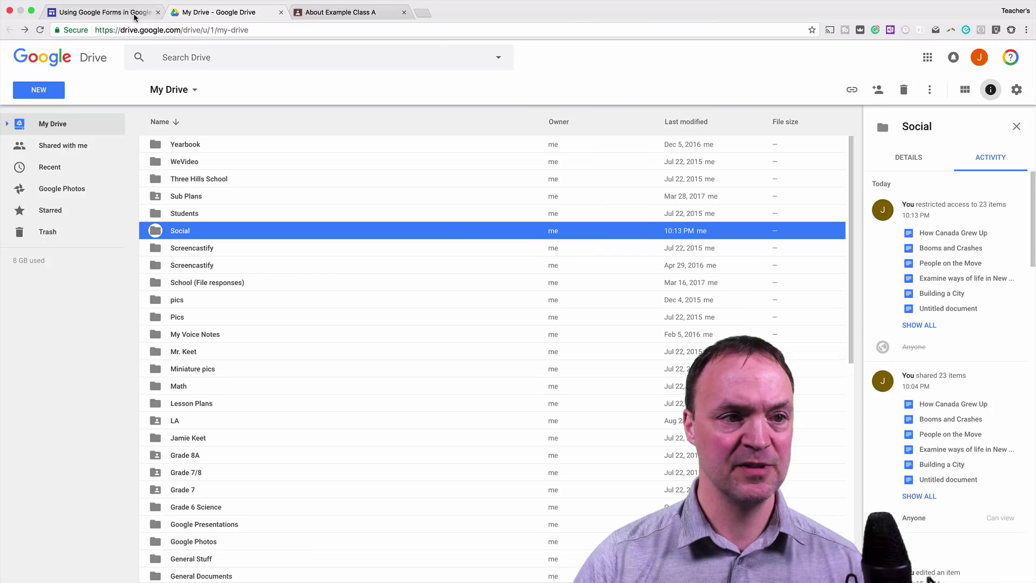
# Step: Return to the site, go to the Inserting Google Drive Folders page, exit the preview and delete the embedded folder listing
pyautogui.click(124, 15)
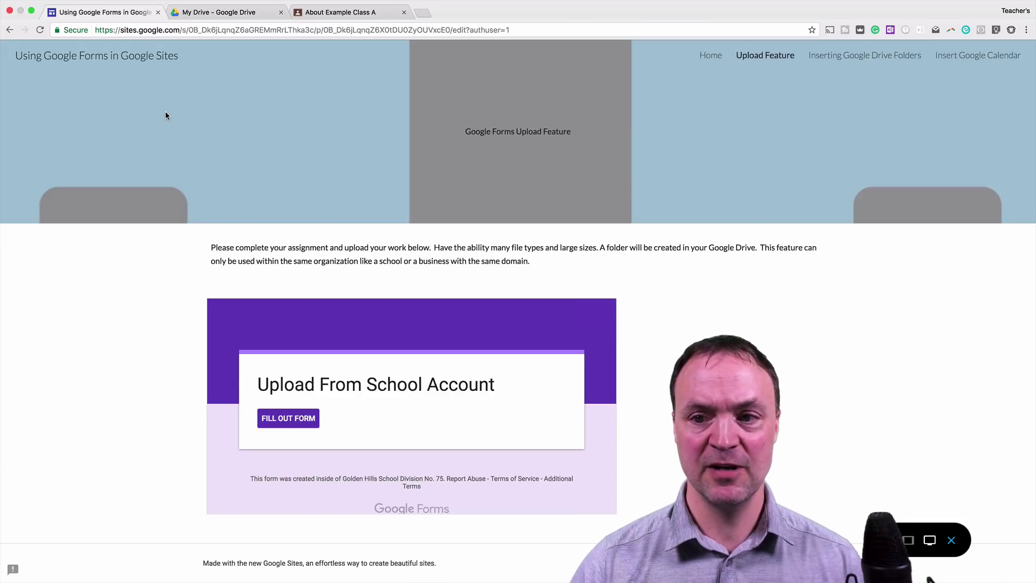
pyautogui.click(833, 56)
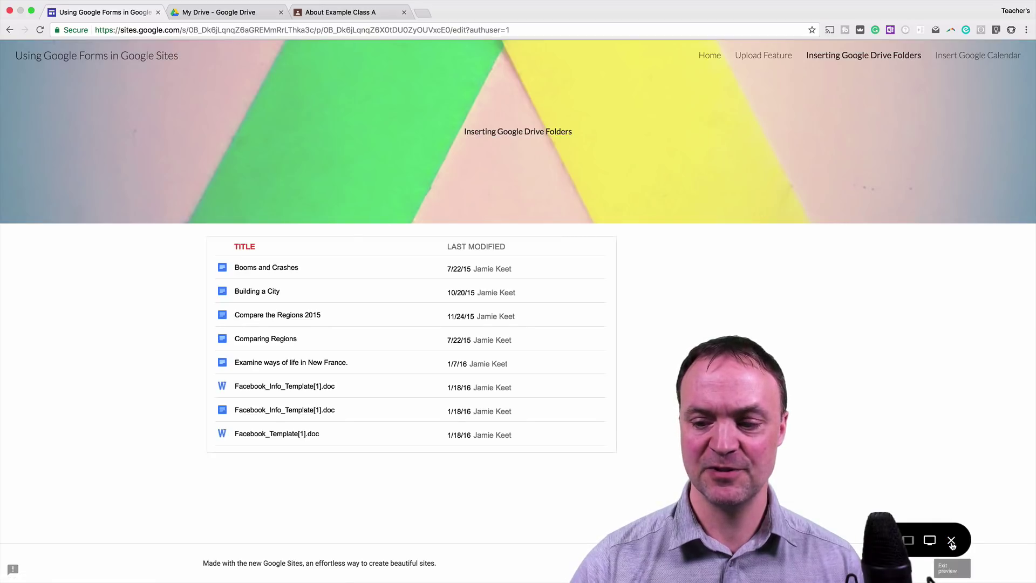
pyautogui.click(950, 540)
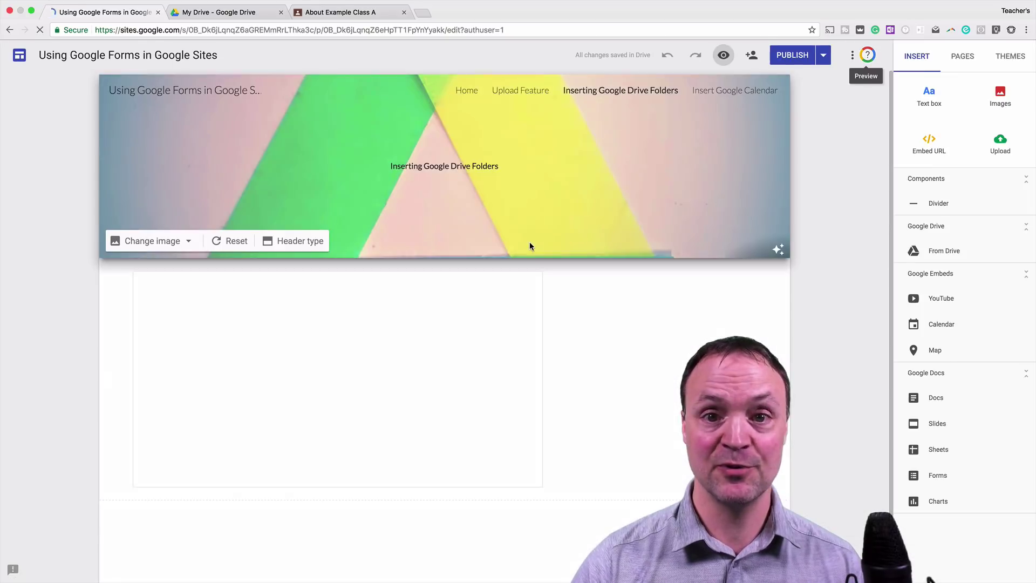
pyautogui.click(180, 326)
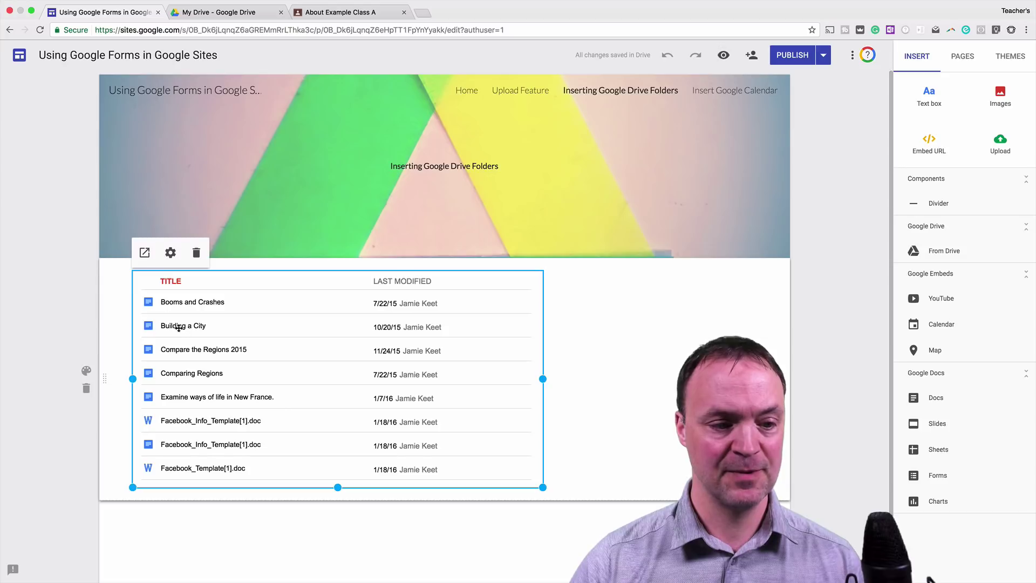
pyautogui.click(197, 253)
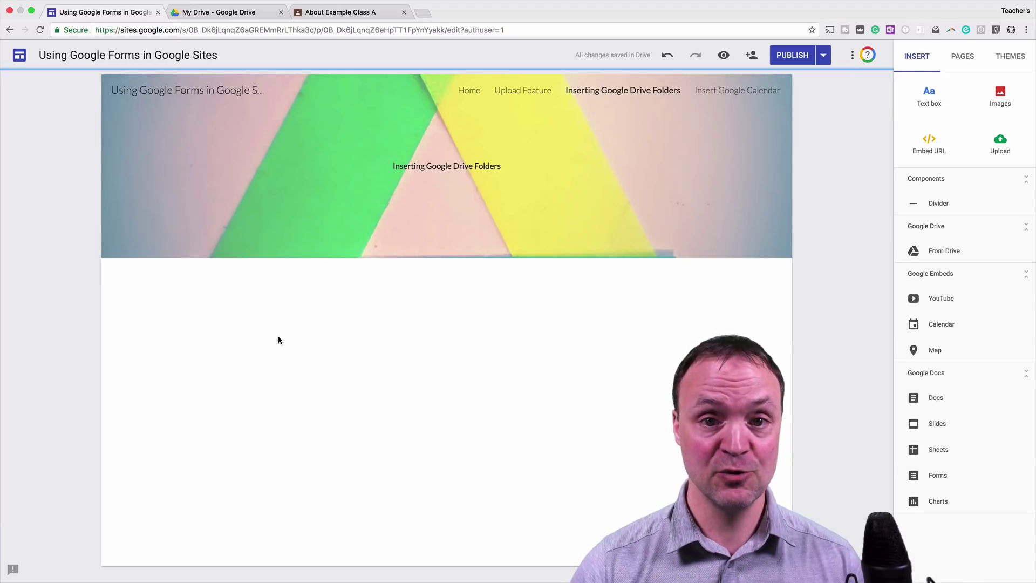
# Step: Insert the Social folder from Google Drive on the Inserting Google Drive Folders page
pyautogui.click(947, 255)
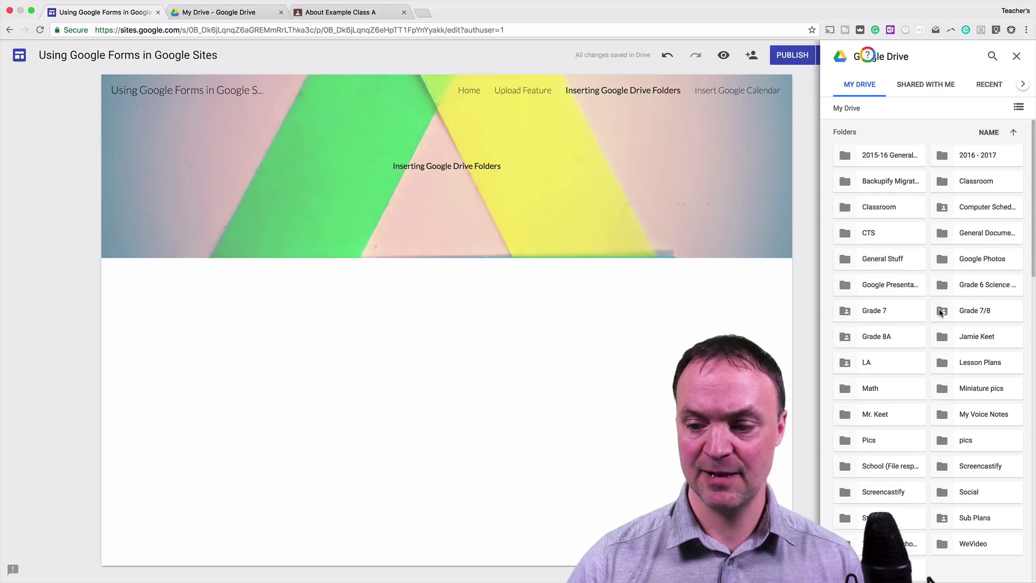
pyautogui.scroll(-1, 939, 313)
pyautogui.click(951, 456)
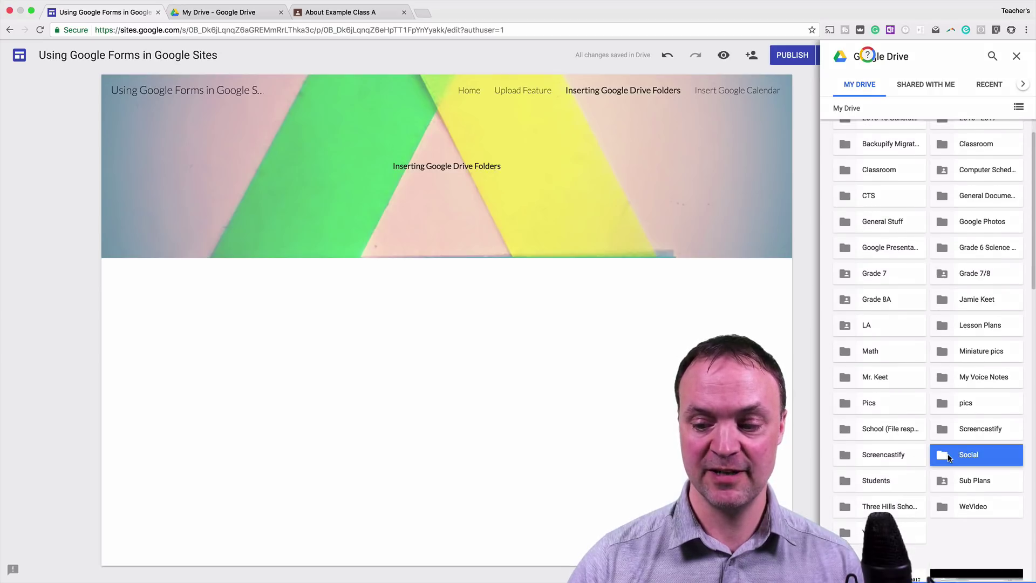
pyautogui.click(1006, 569)
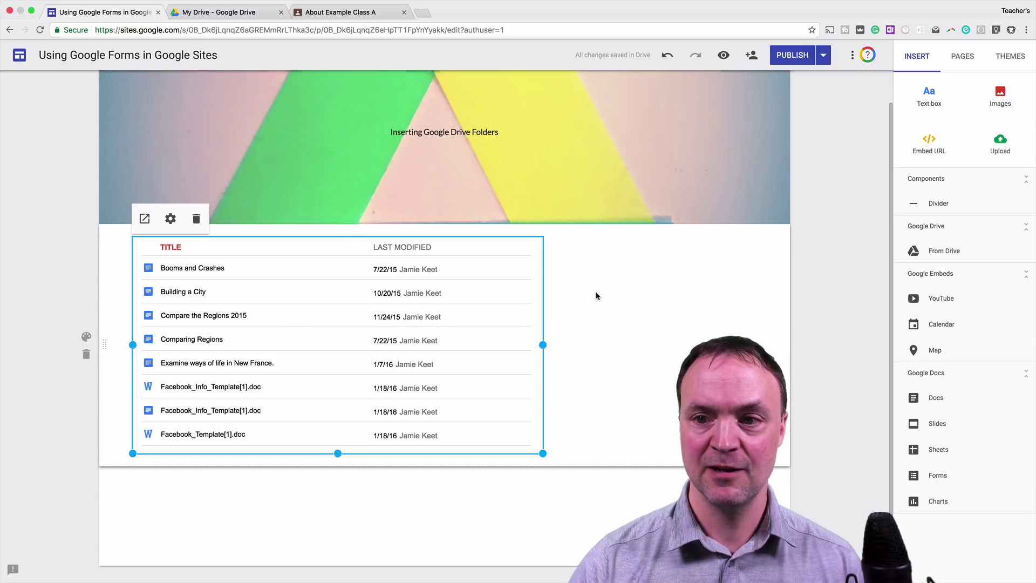
# Step: Publish the site and view the published version of the Inserting Google Drive Folders page
pyautogui.click(802, 58)
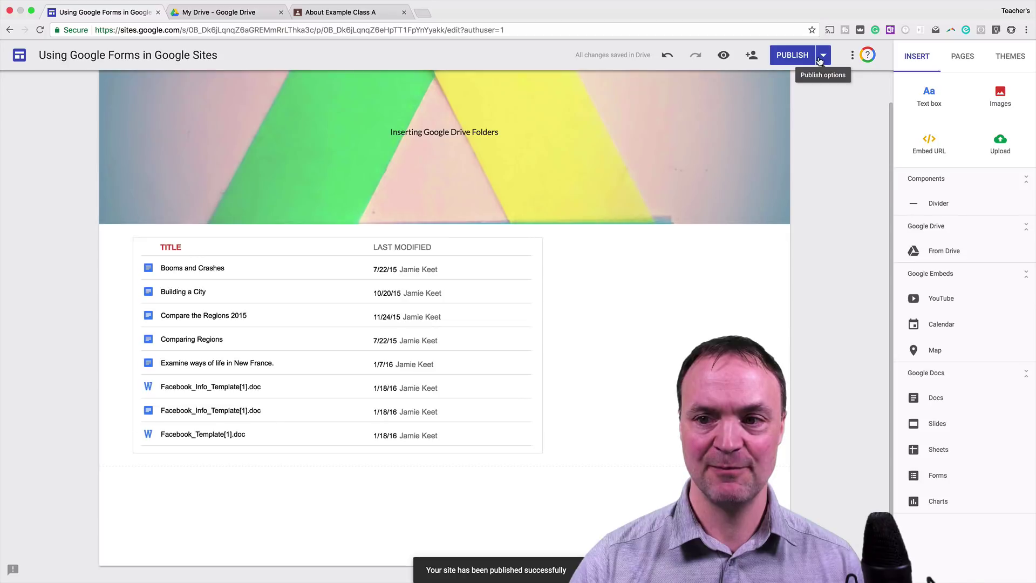
pyautogui.click(823, 56)
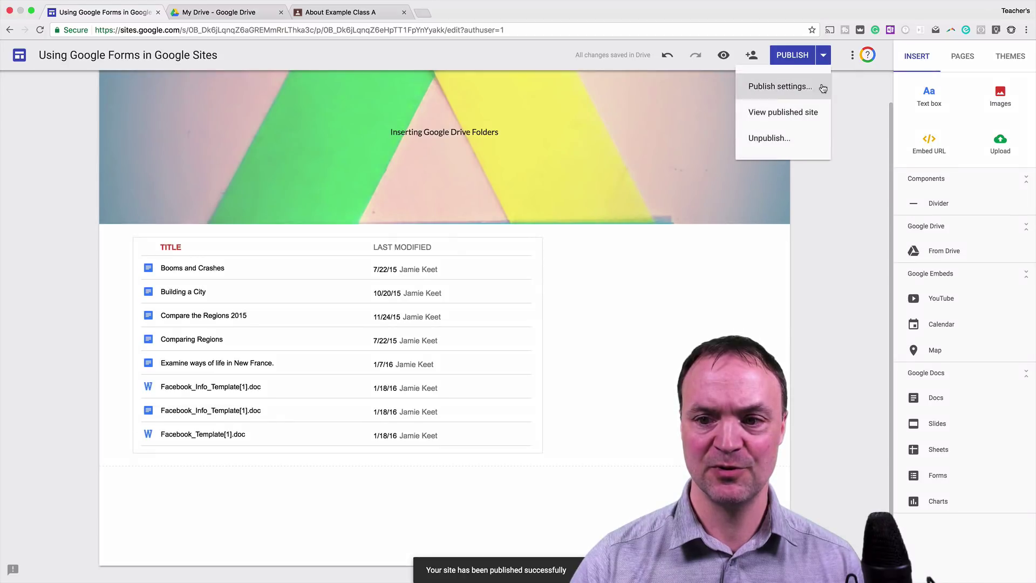
pyautogui.click(802, 110)
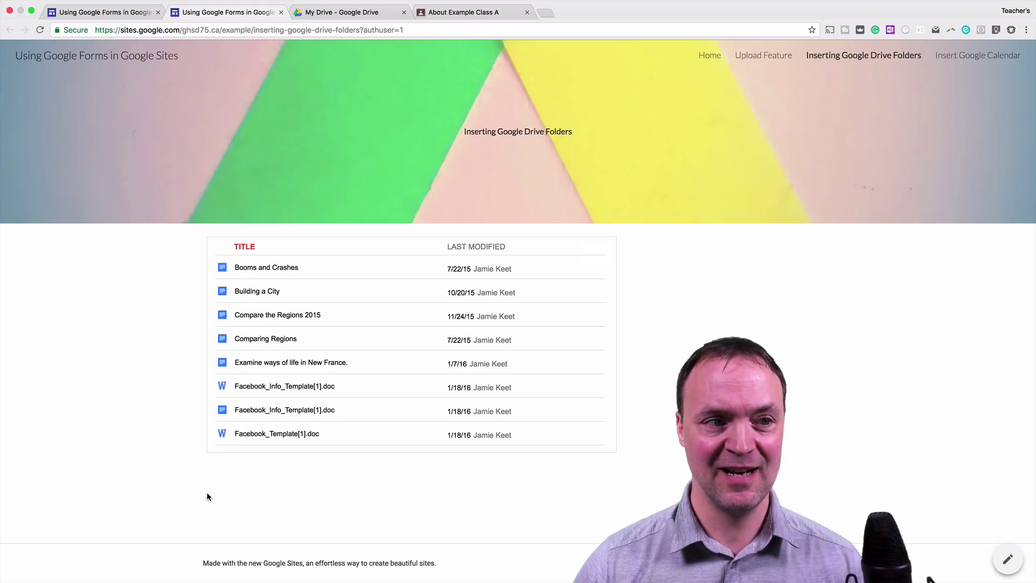
# Step: Copy the published page's address and load it in a new incognito window to check how outside visitors see the folder
pyautogui.moveTo(38, 3)
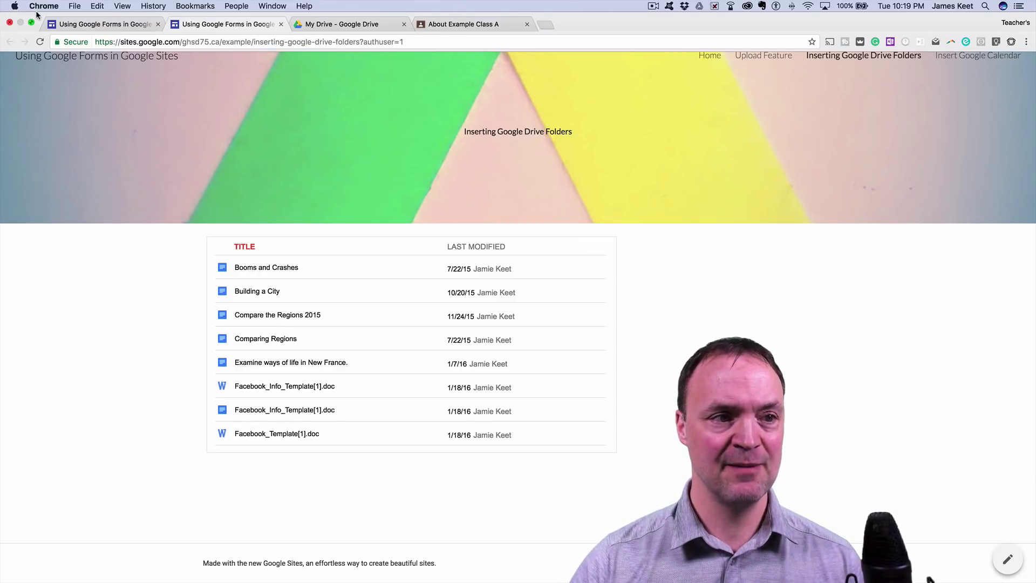
pyautogui.click(72, 7)
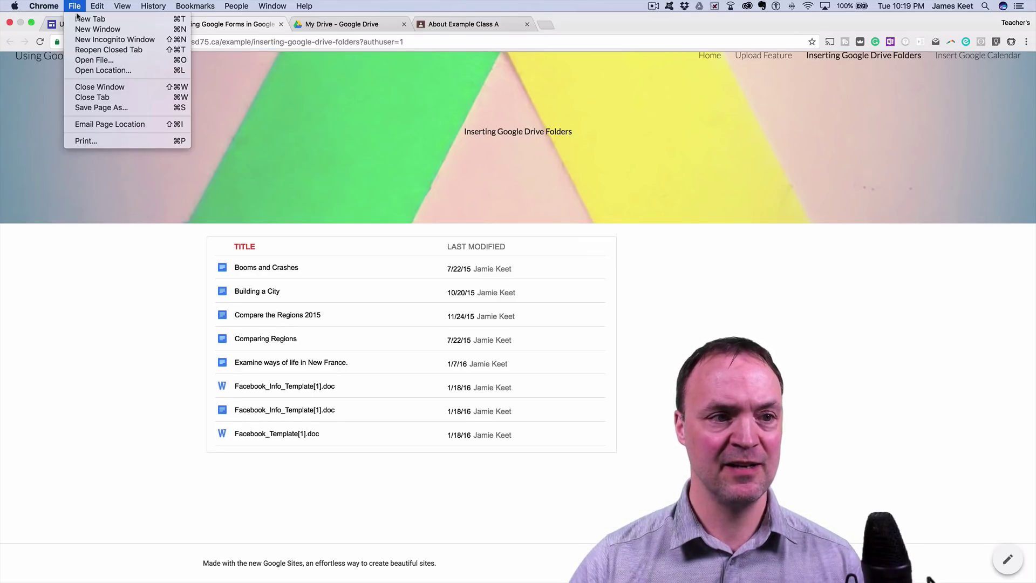
pyautogui.click(86, 40)
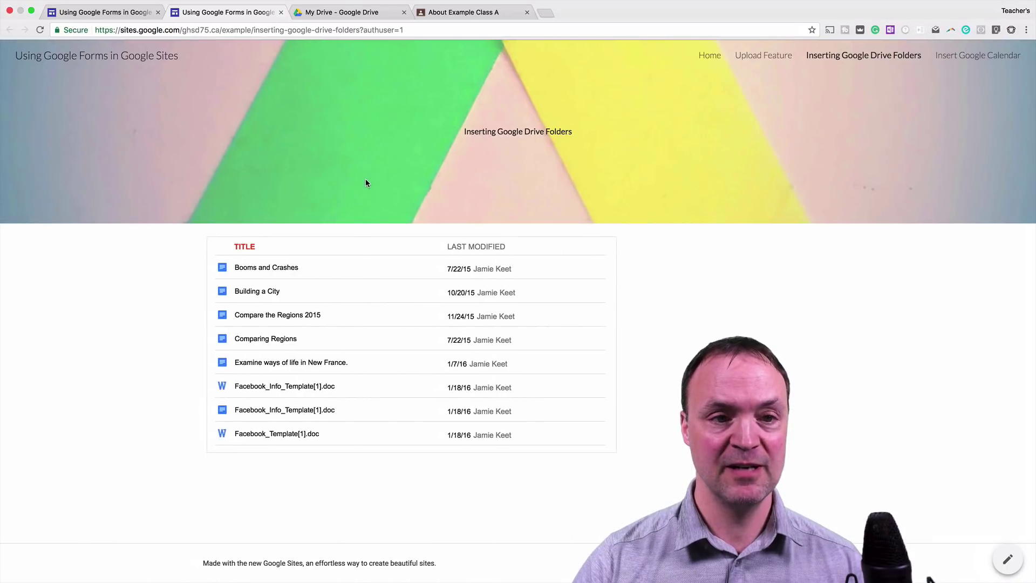
pyautogui.click(291, 29)
pyautogui.rightClick(291, 28)
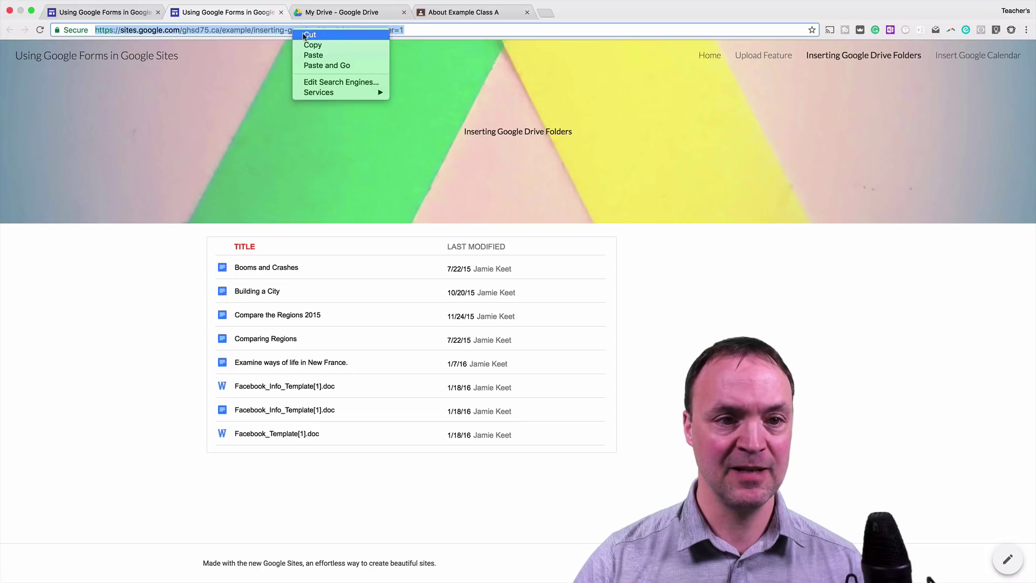
pyautogui.click(312, 45)
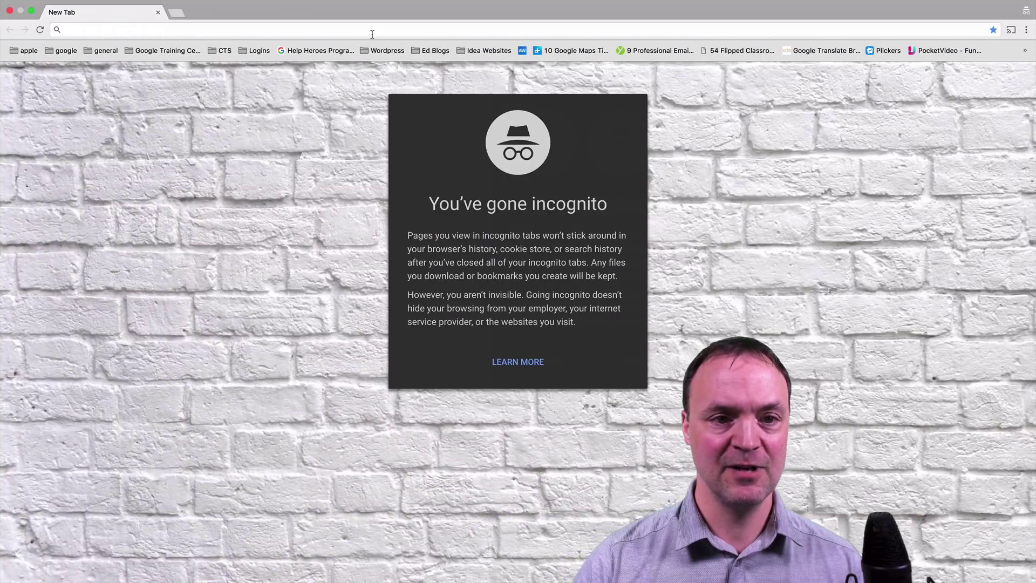
pyautogui.click(372, 33)
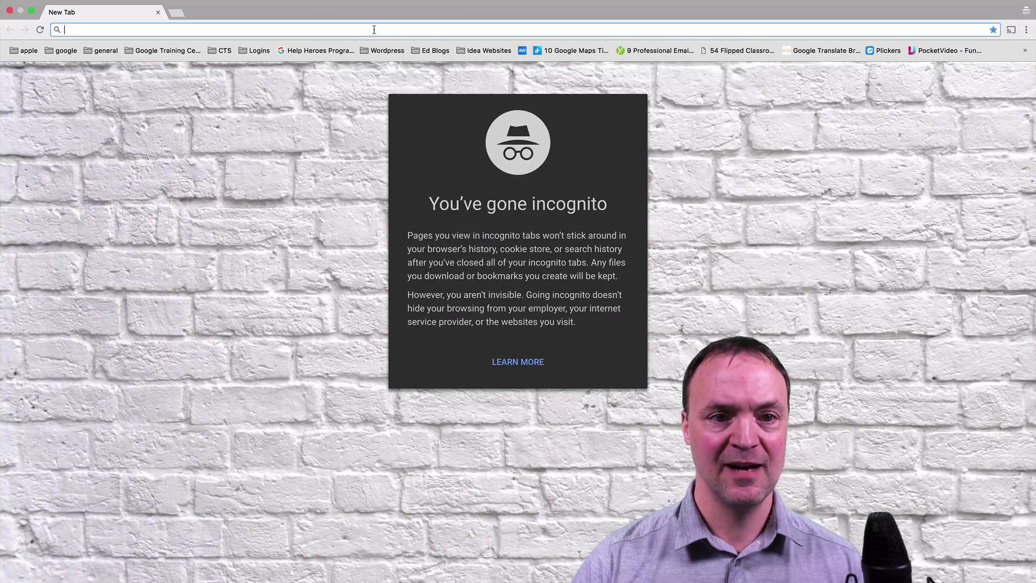
pyautogui.rightClick(384, 30)
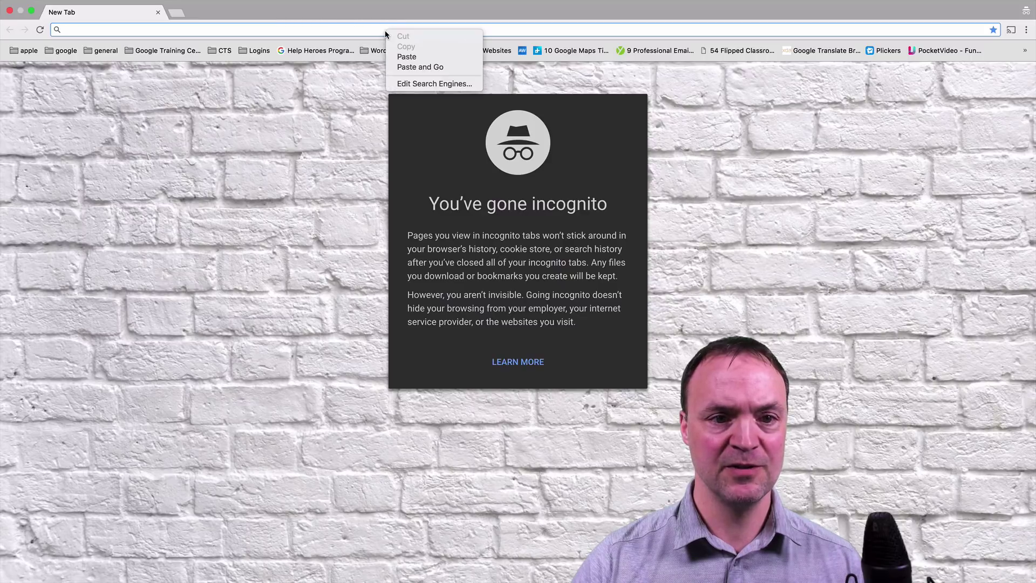
pyautogui.click(407, 56)
pyautogui.press('Return')
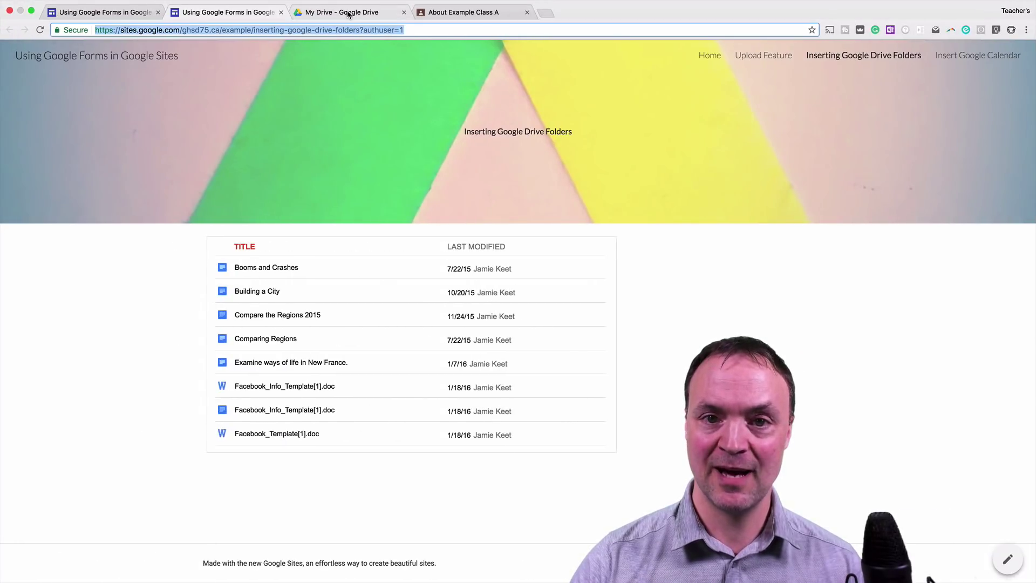
# Step: In My Drive, set the Social folder's link sharing to On - Public on the web with view-only access
pyautogui.click(348, 14)
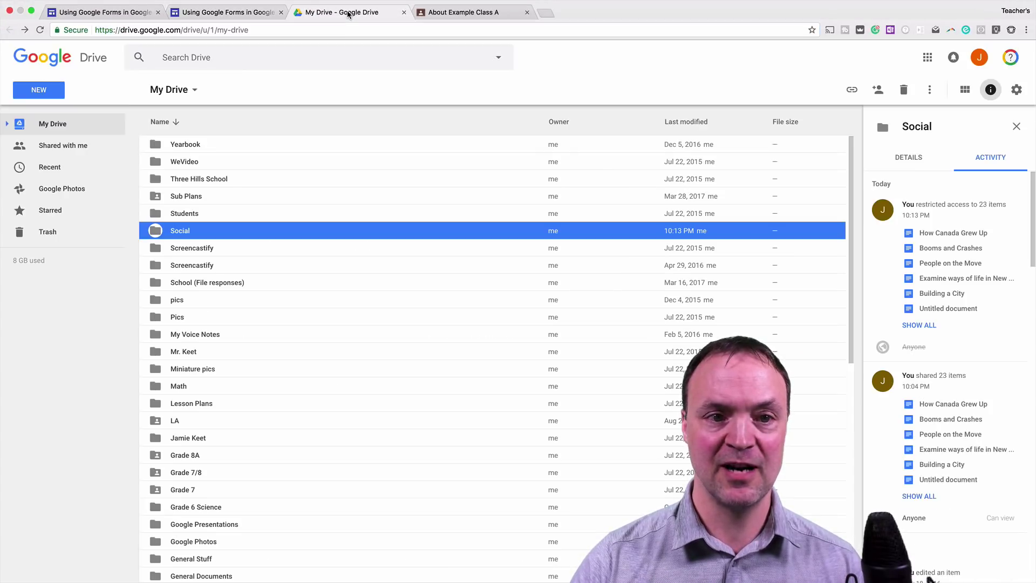
pyautogui.rightClick(221, 233)
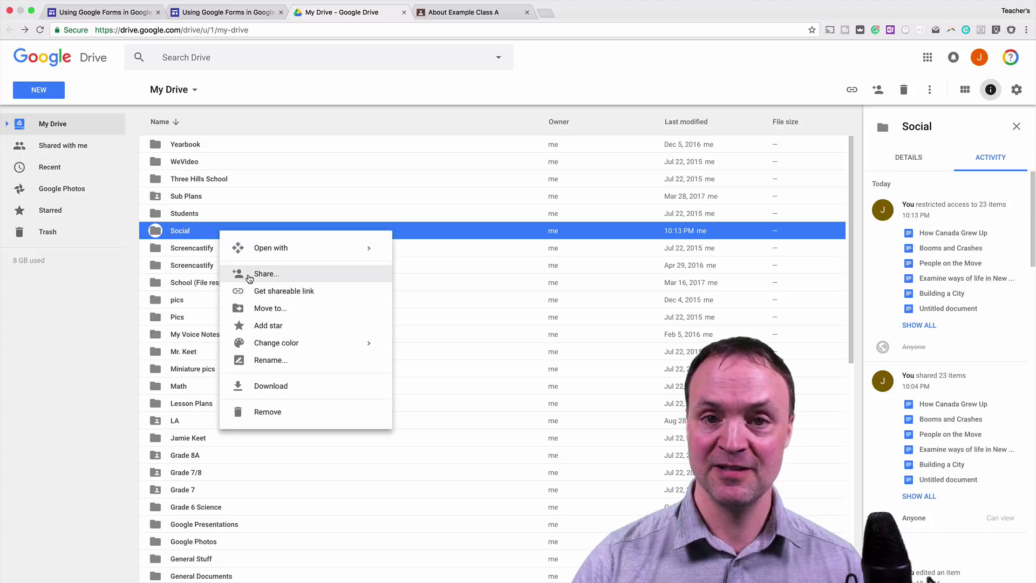
pyautogui.click(251, 276)
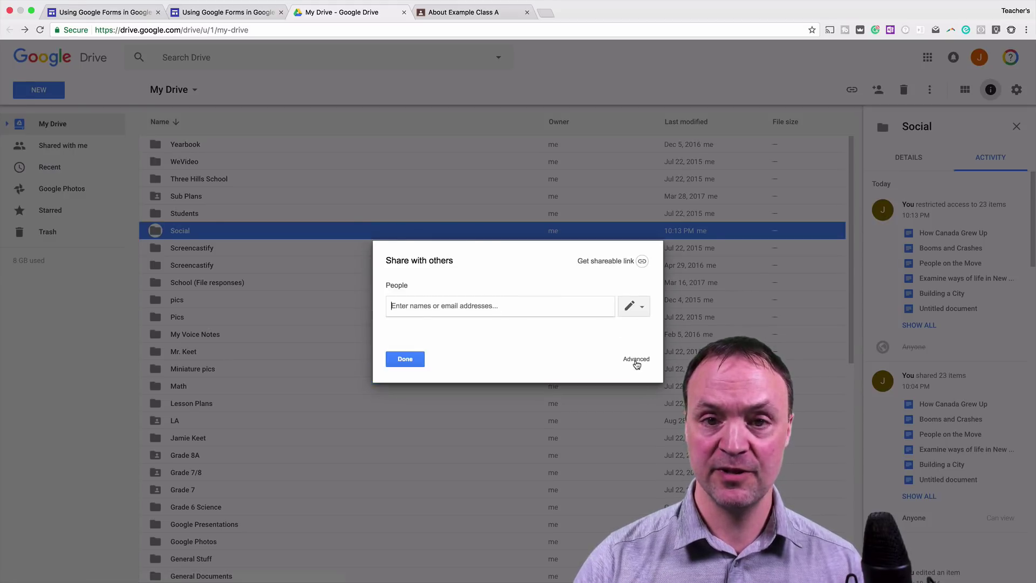
pyautogui.click(637, 360)
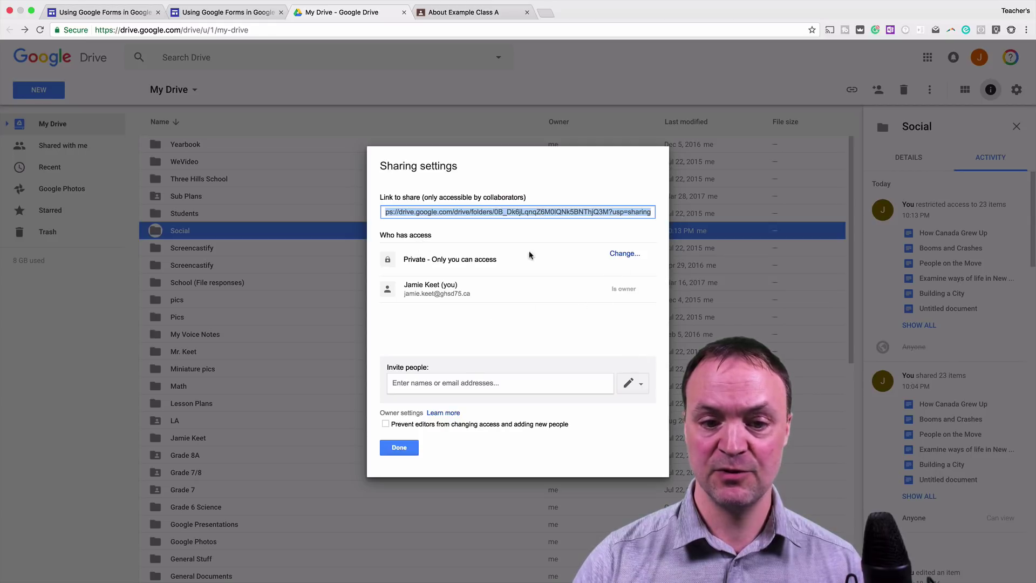
pyautogui.click(617, 255)
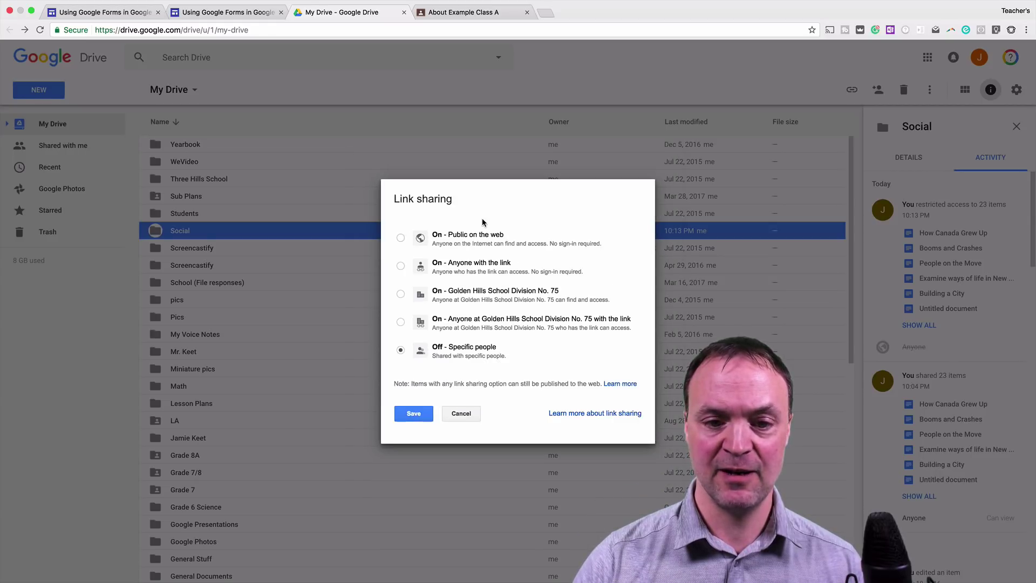
pyautogui.click(400, 238)
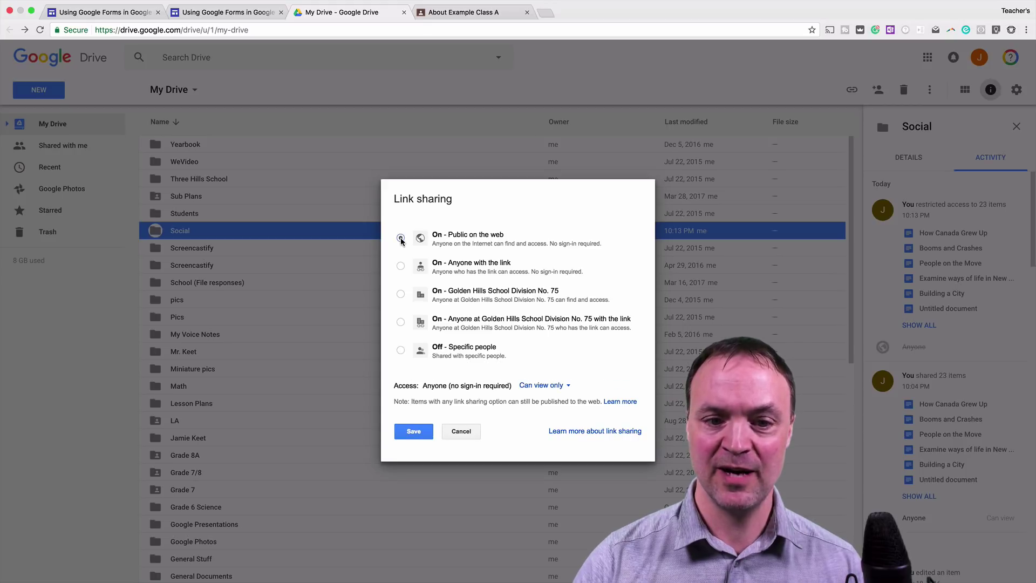
pyautogui.click(415, 432)
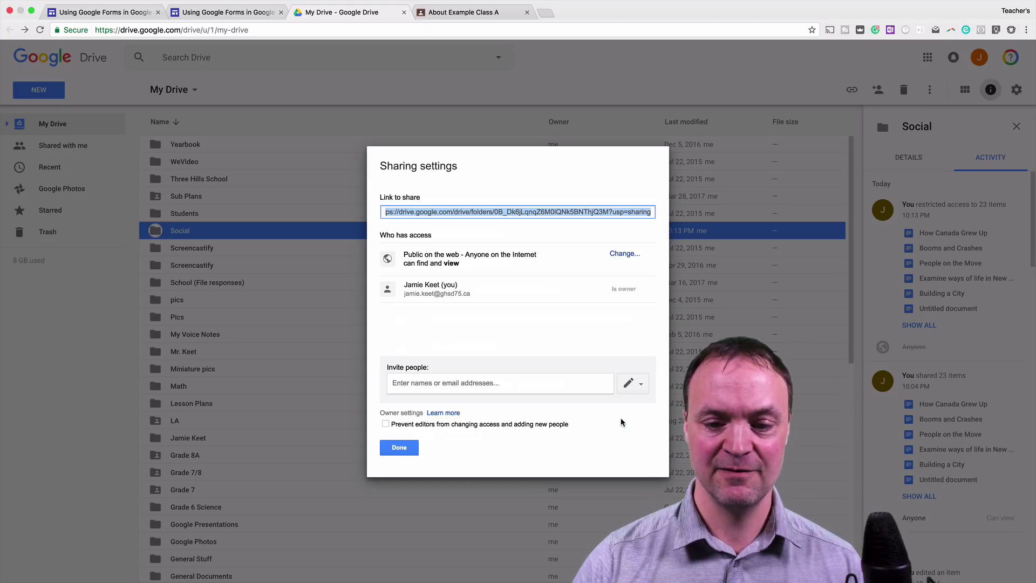
pyautogui.click(399, 447)
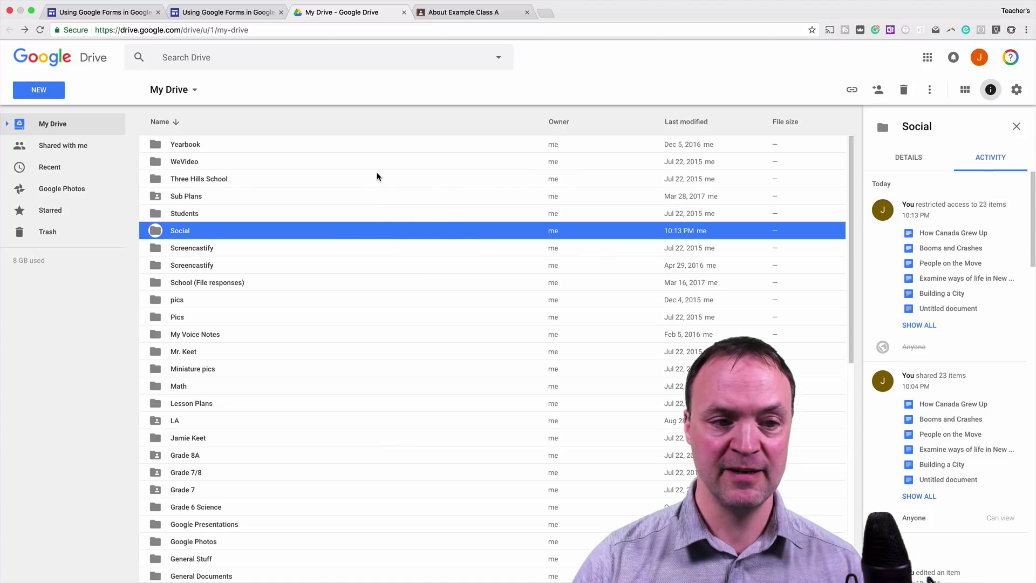
# Step: Reload My Drive and the incognito copy of the published page to check the Social folder's public access, and return to Drive
pyautogui.click(170, 215)
pyautogui.click(168, 232)
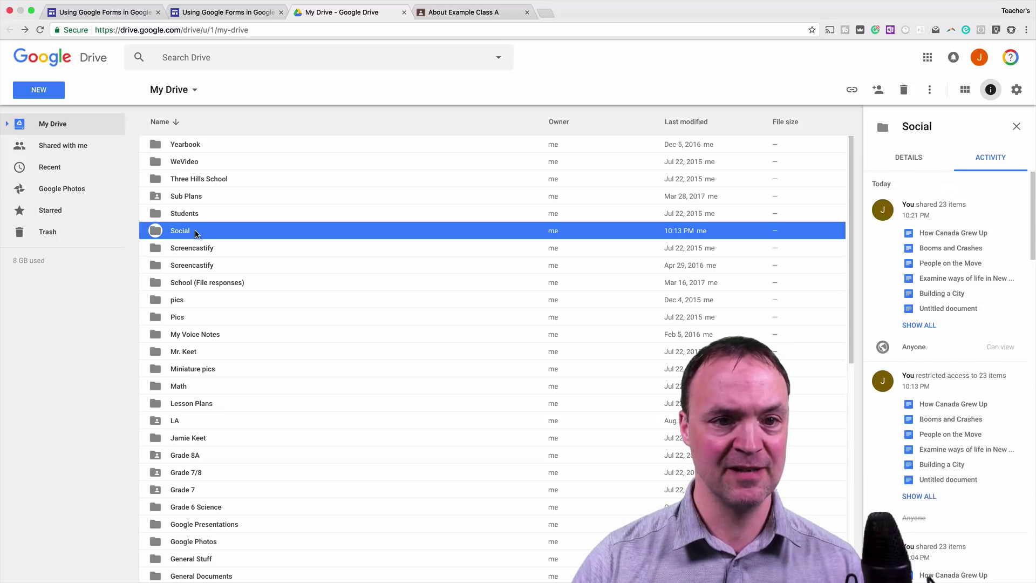
pyautogui.click(40, 30)
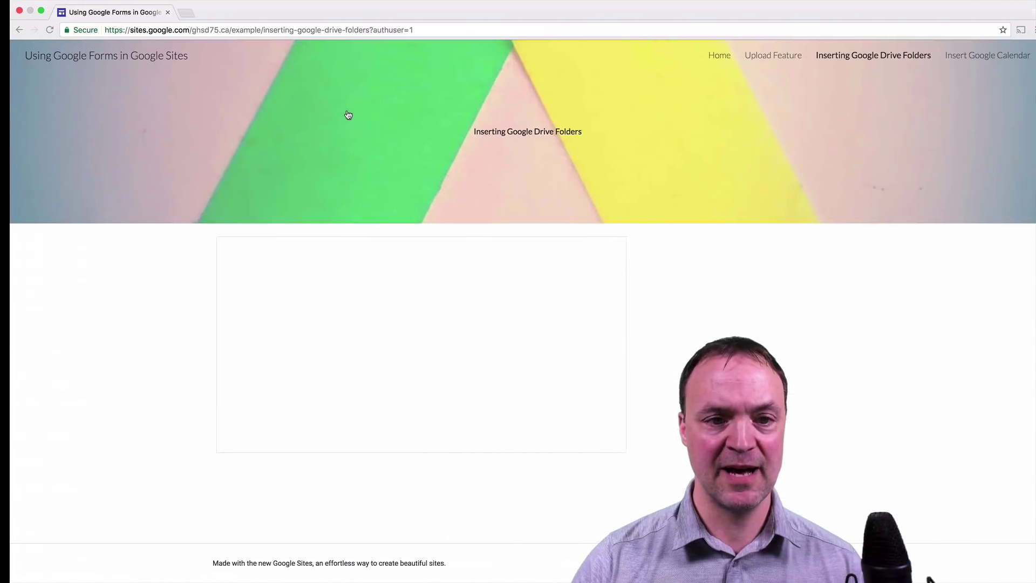
pyautogui.click(40, 30)
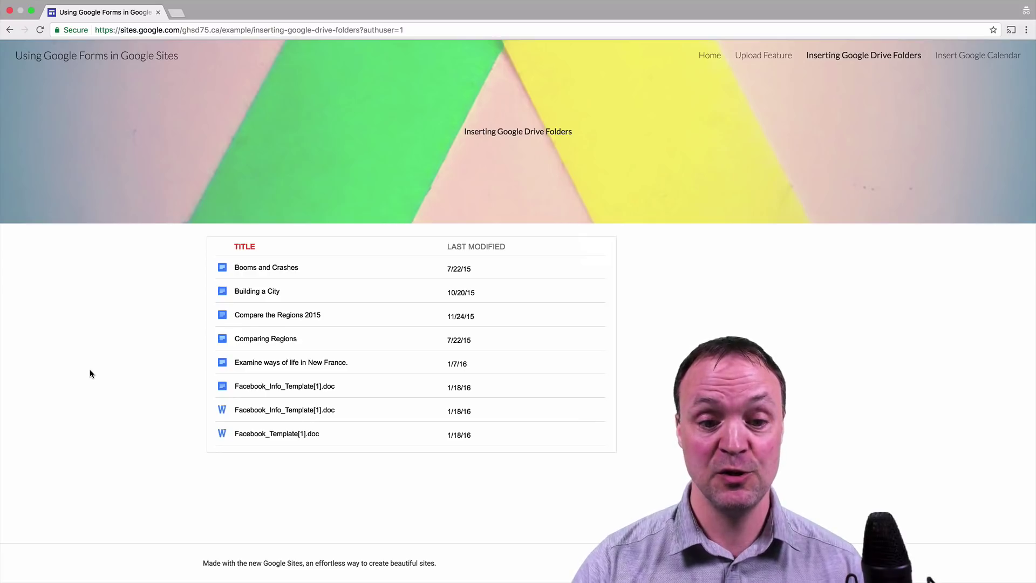
pyautogui.hotkey('ctrl', 'Left')
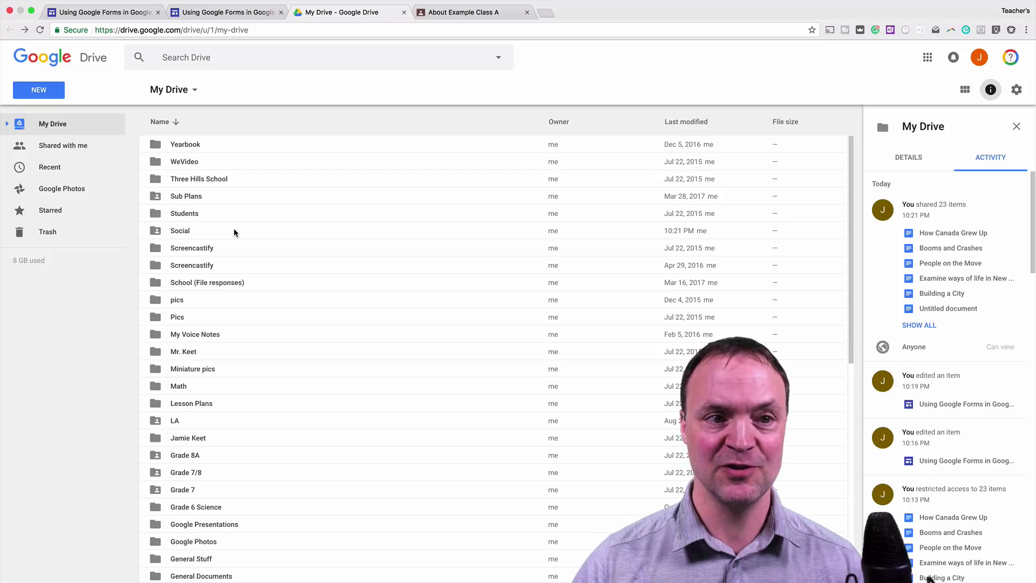
# Step: Go back to the site editor and open the Insert Google Calendar page for editing
pyautogui.click(156, 12)
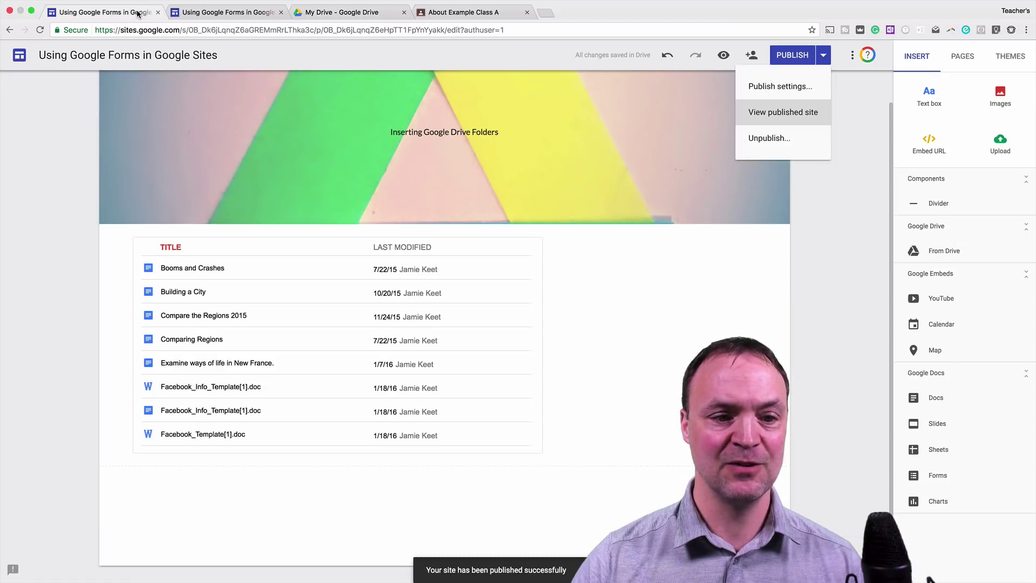
pyautogui.click(243, 111)
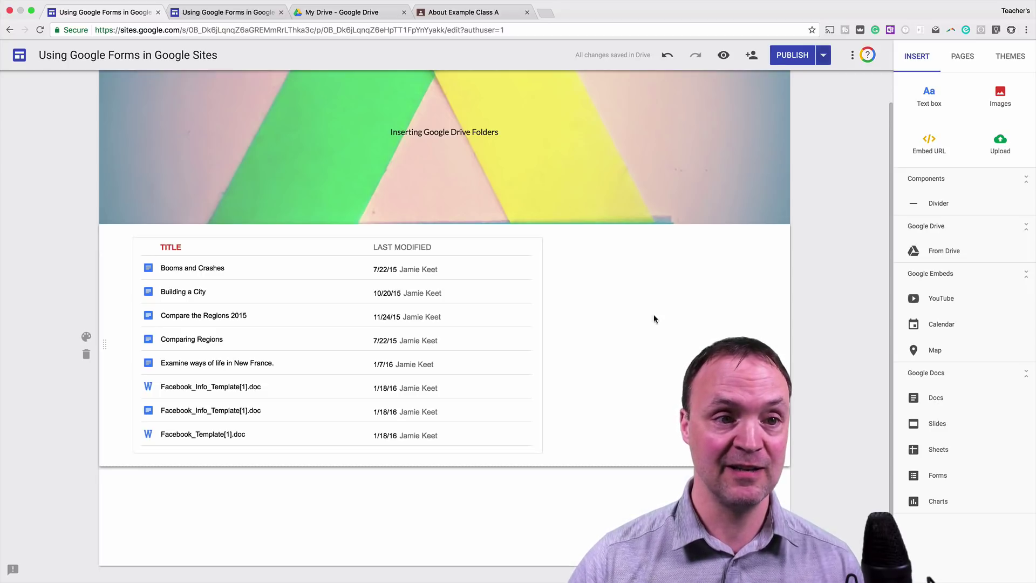
pyautogui.scroll(2, 704, 270)
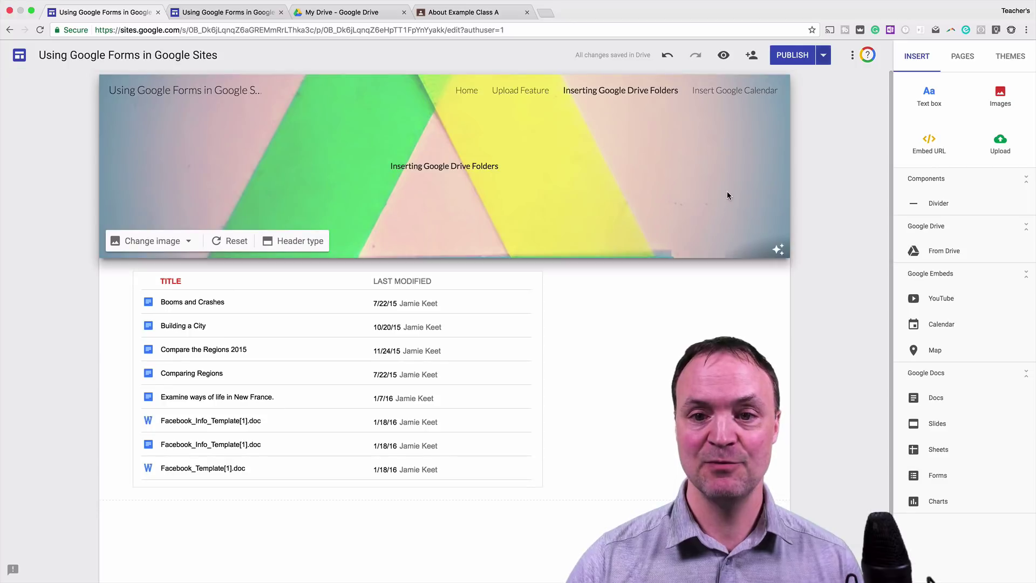
pyautogui.click(714, 91)
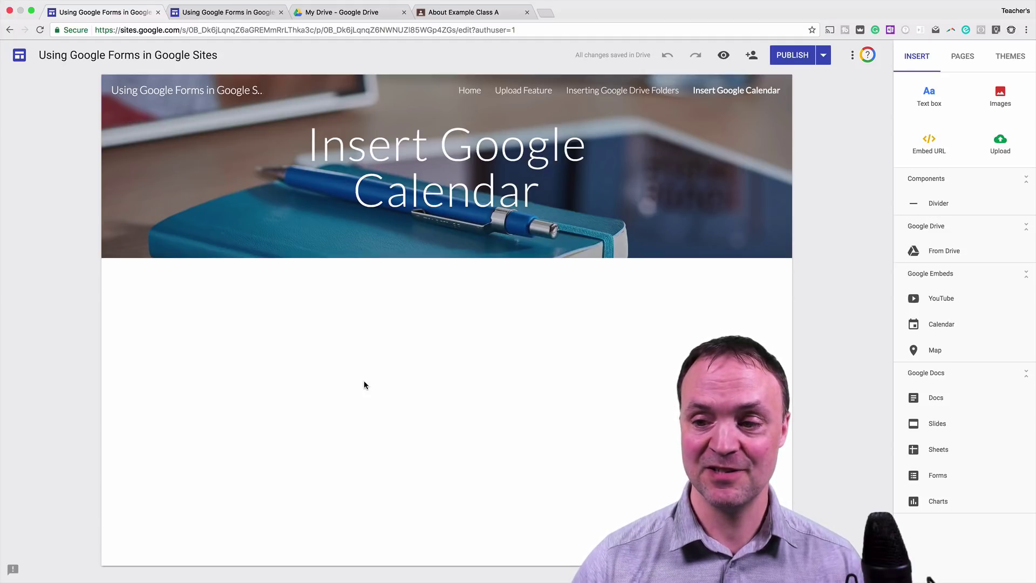
# Step: List the calendars available for the page, then check Example Class A in Classroom and open its class calendar in Google Calendar
pyautogui.click(939, 327)
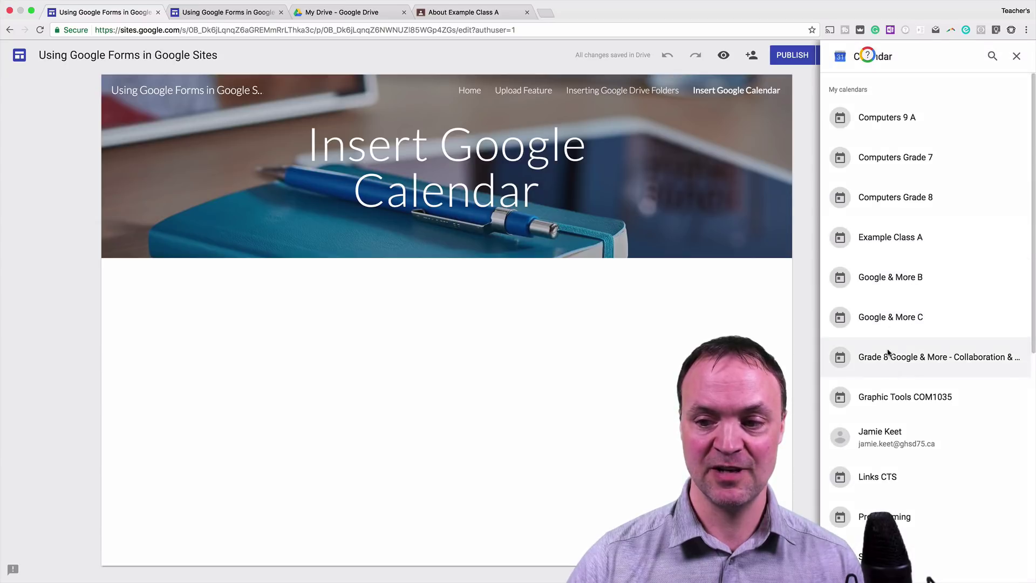
pyautogui.click(463, 13)
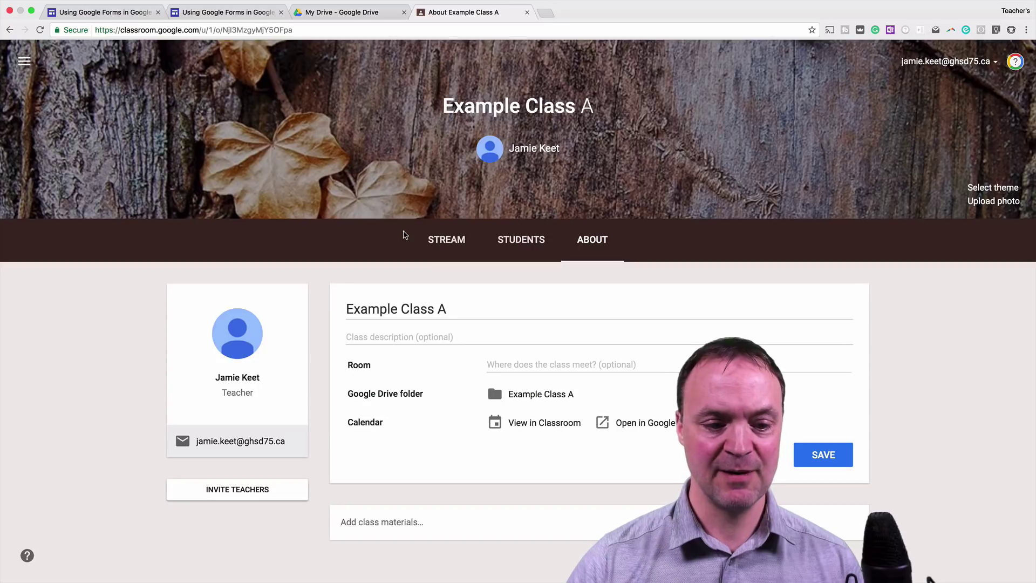
pyautogui.click(446, 240)
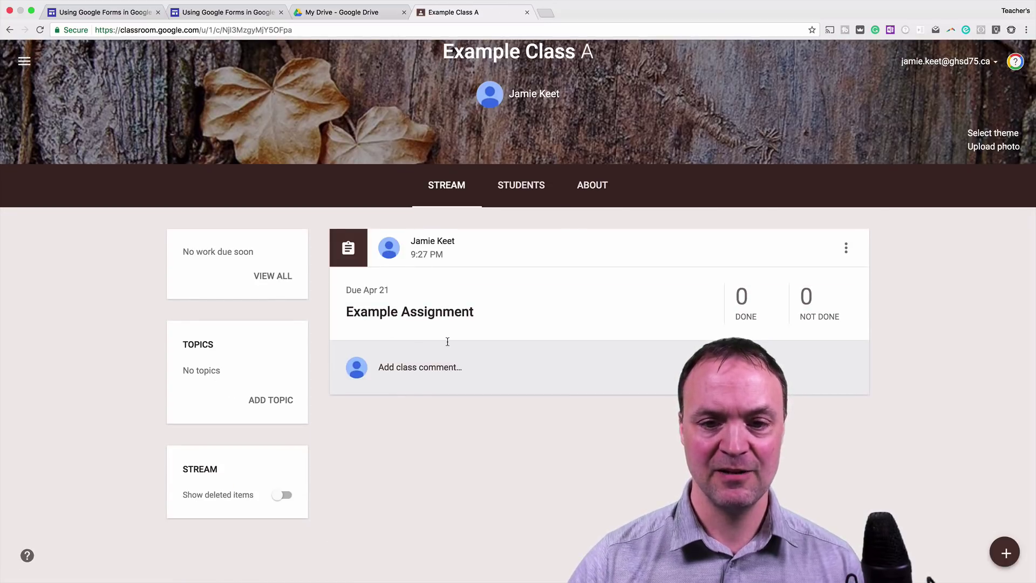
pyautogui.click(592, 188)
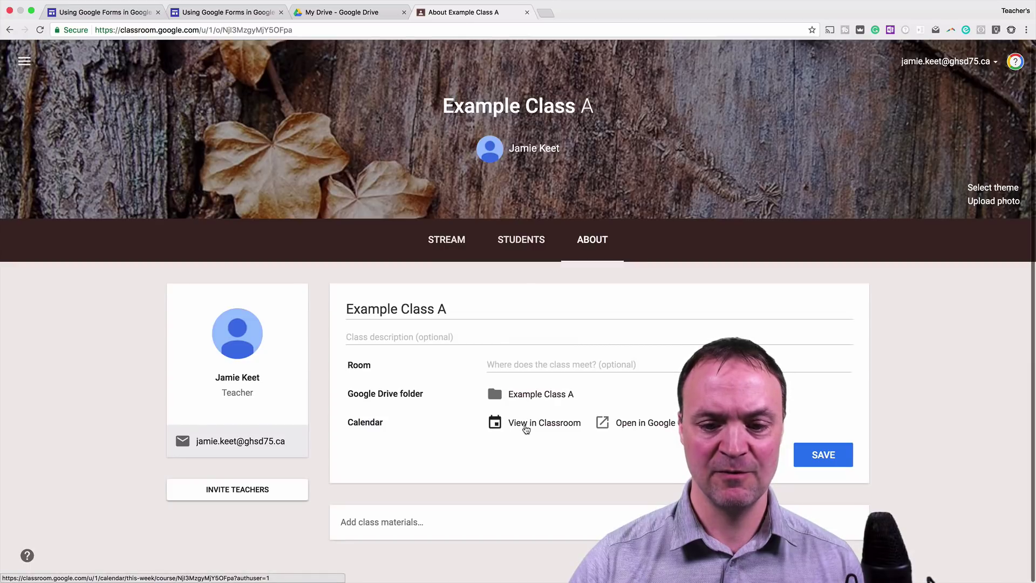
pyautogui.click(641, 424)
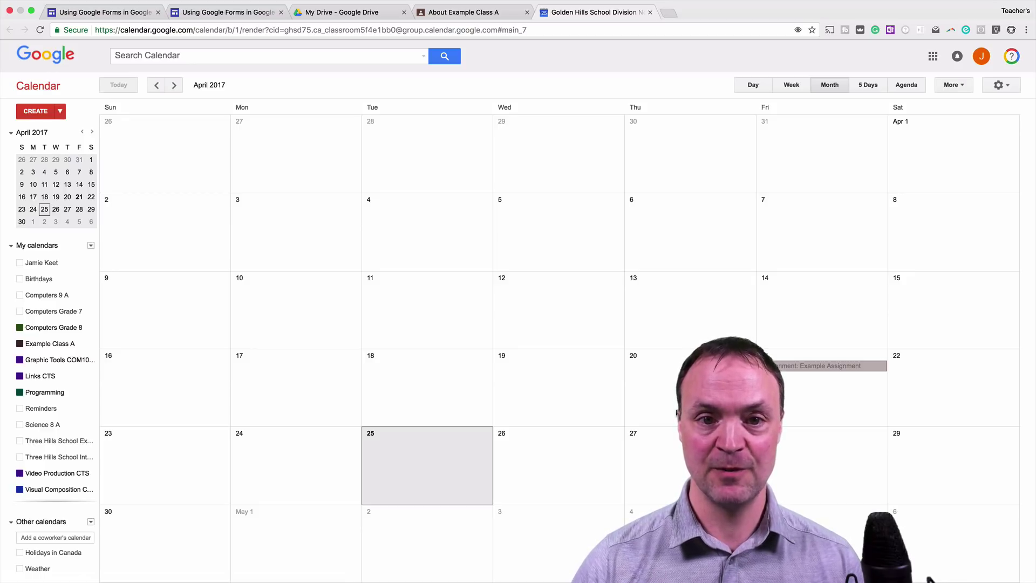
# Step: Back in the site editor, insert the Example Class A calendar on the page and widen its frame to about two-thirds of the page width
pyautogui.click(125, 17)
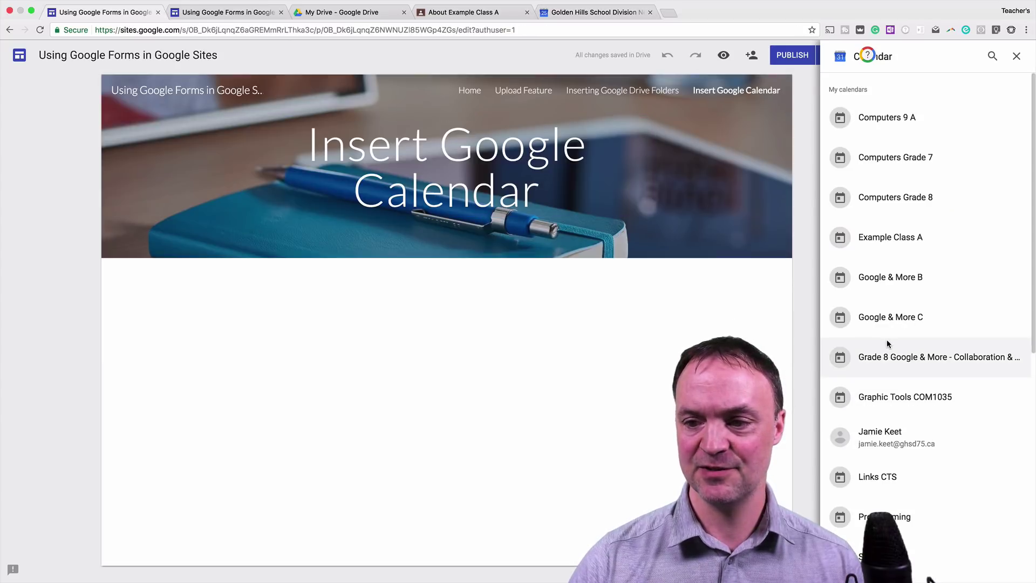
pyautogui.click(888, 246)
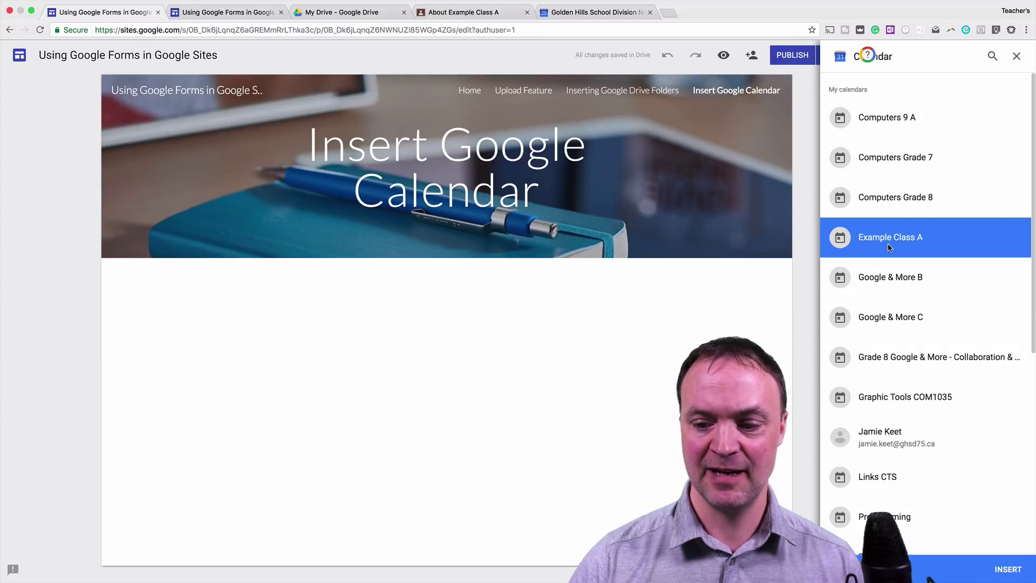
pyautogui.click(1008, 569)
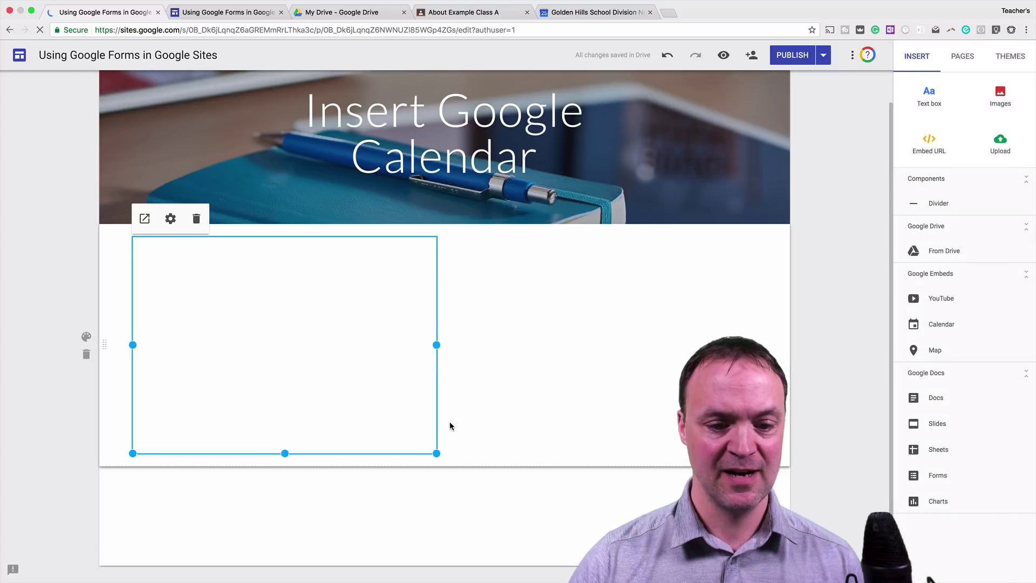
pyautogui.moveTo(437, 454); pyautogui.dragTo(601, 441)
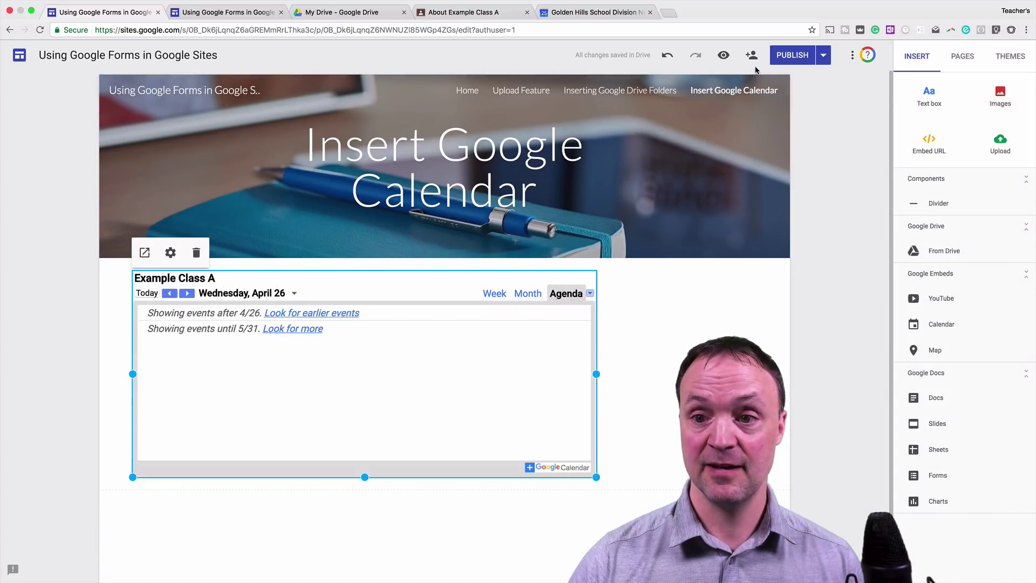
# Step: Preview the Insert Google Calendar page and show the embedded calendar in Month view
pyautogui.press('super+r')
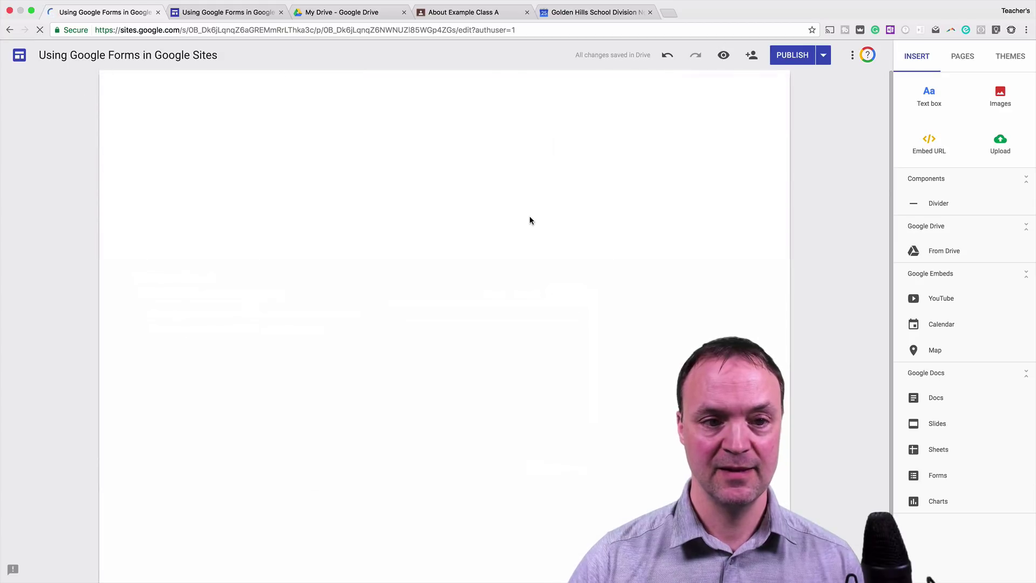
pyautogui.press('super+shift+p')
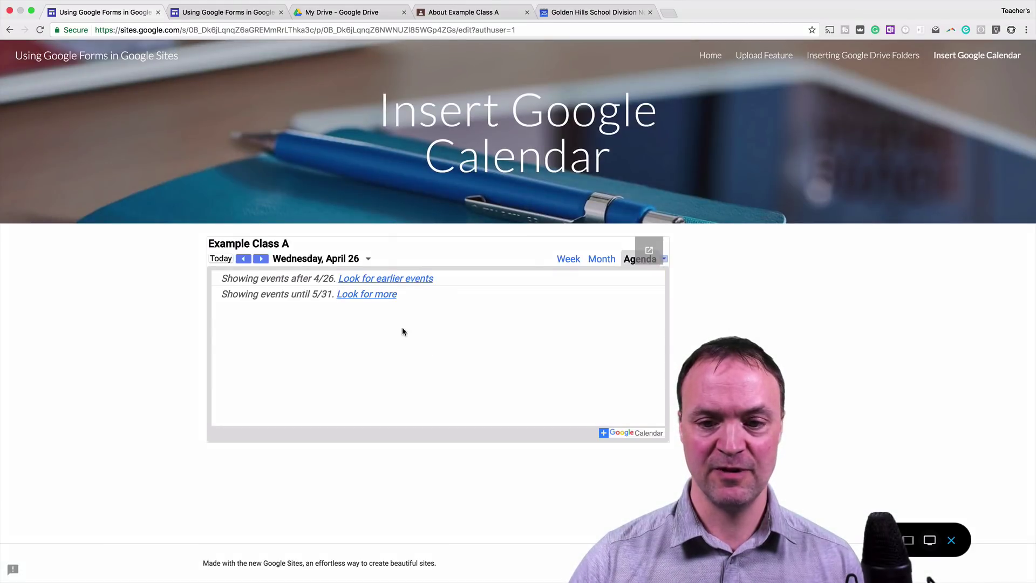
pyautogui.click(602, 258)
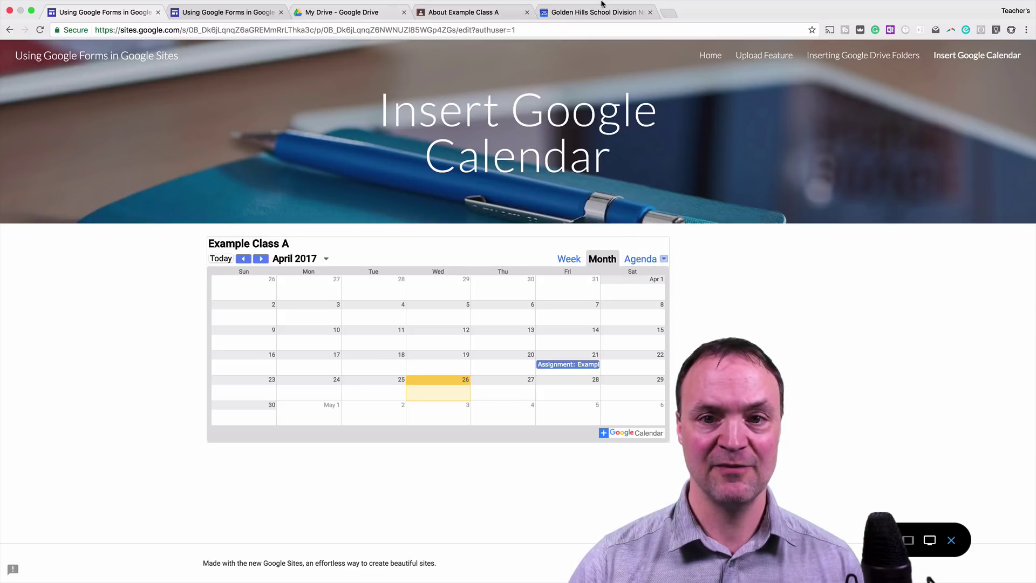
# Step: In Google Calendar, share the Example Class A calendar with others, make it public, and save and confirm the sharing change
pyautogui.click(589, 12)
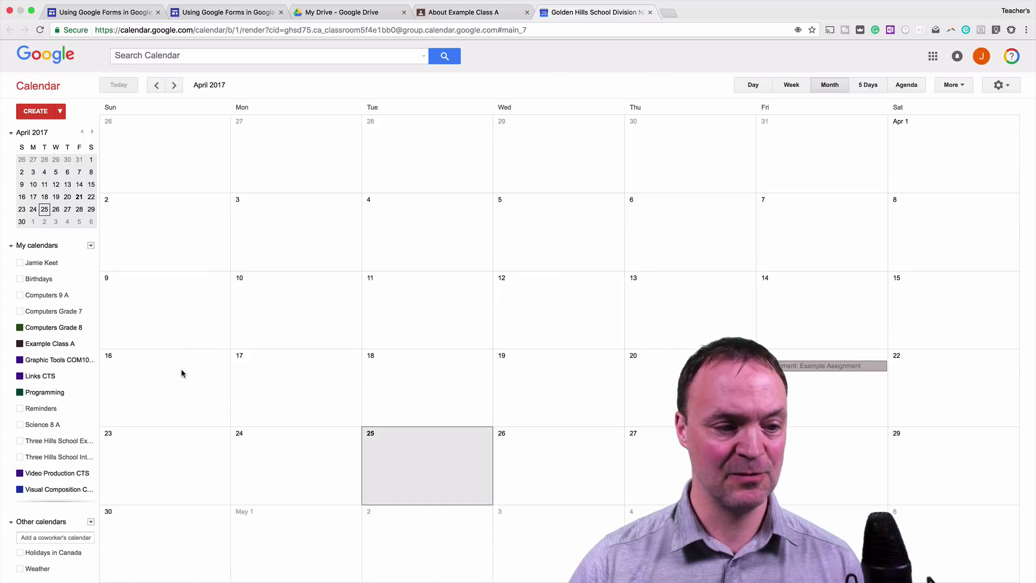
pyautogui.moveTo(83, 349)
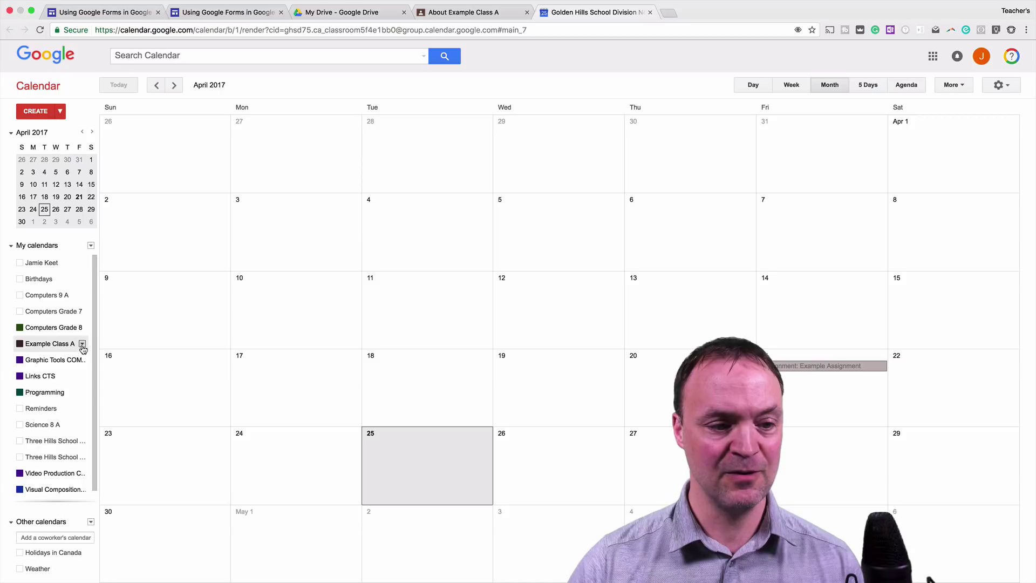
pyautogui.click(82, 346)
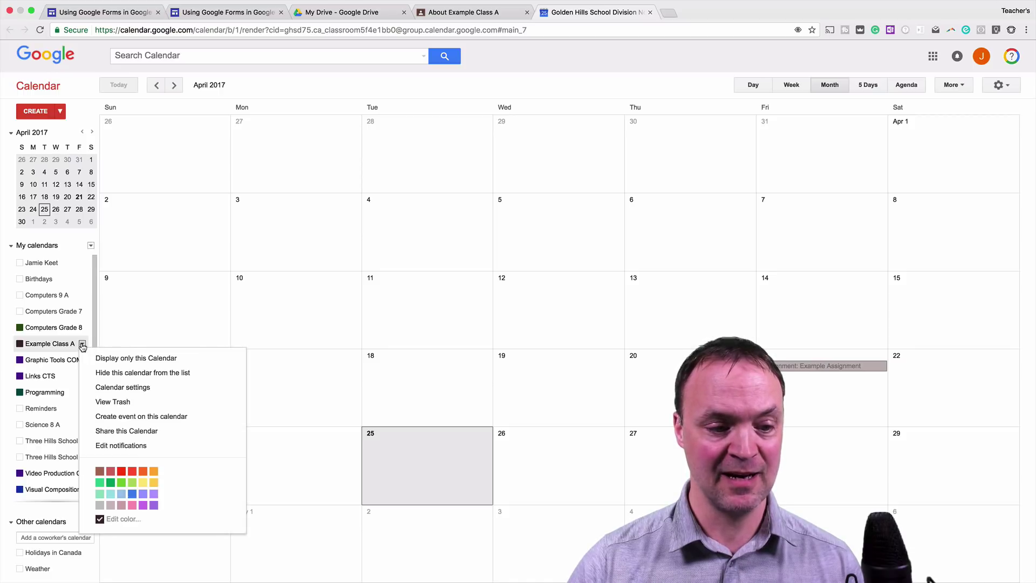
pyautogui.click(143, 436)
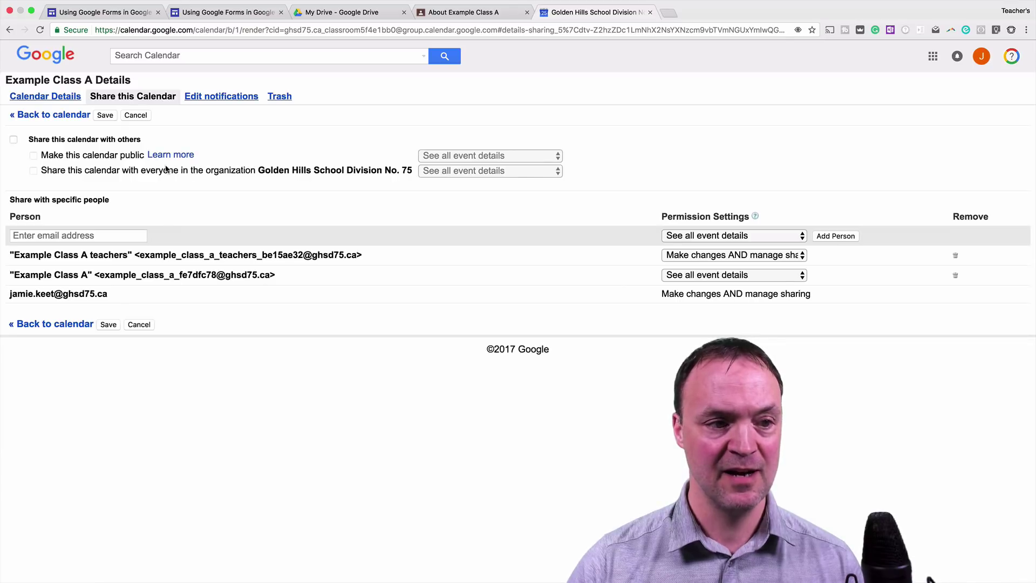
pyautogui.click(13, 139)
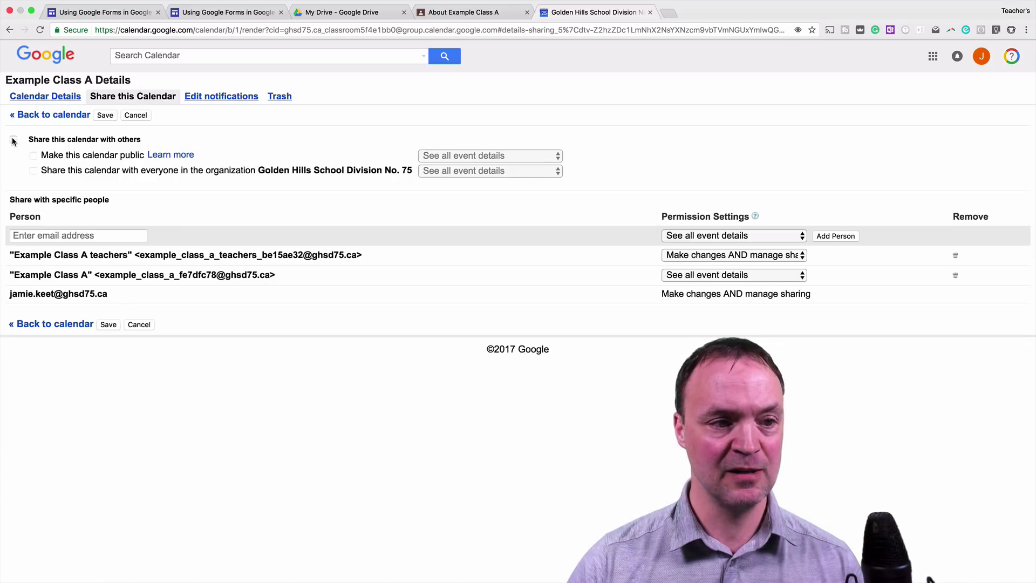
pyautogui.click(34, 156)
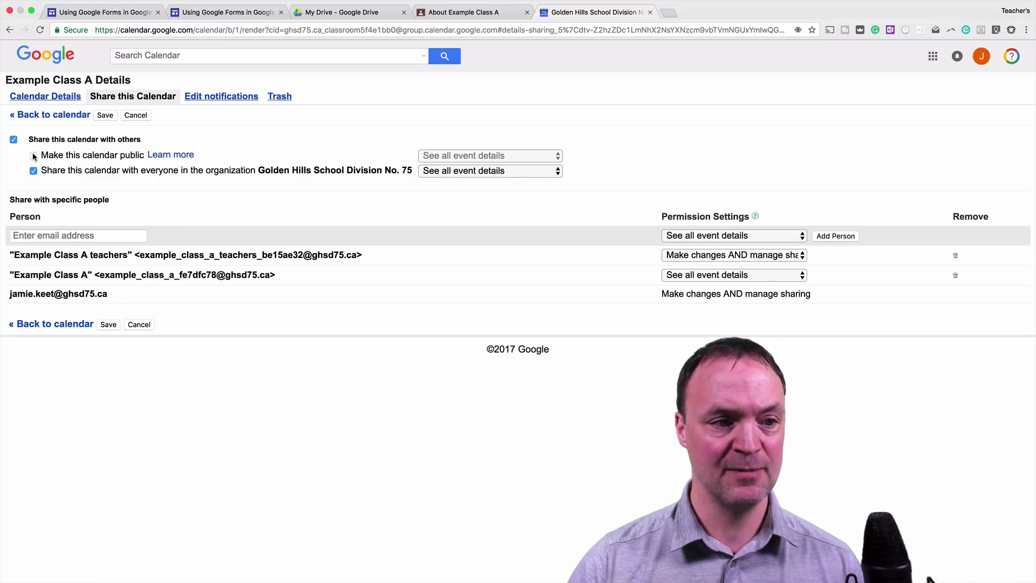
pyautogui.click(108, 116)
pyautogui.click(312, 338)
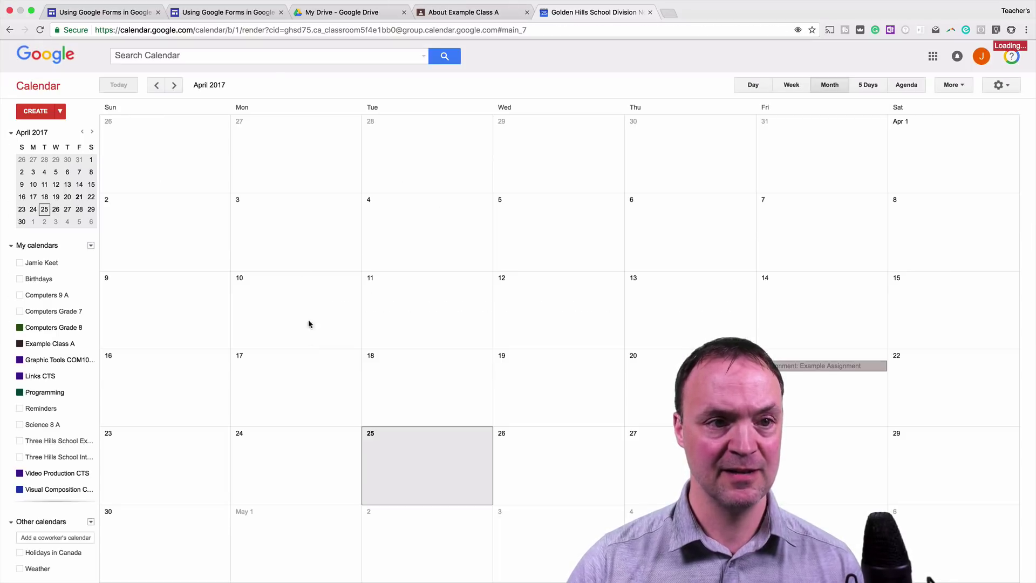
# Step: Return to the site, leave the preview, publish the changes and open the published Insert Google Calendar page
pyautogui.click(115, 24)
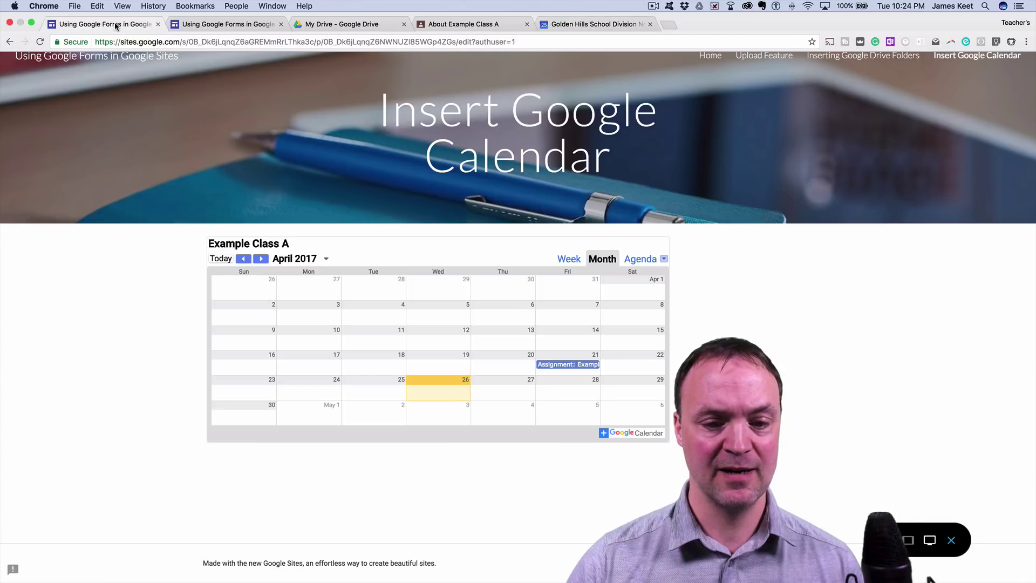
pyautogui.click(951, 540)
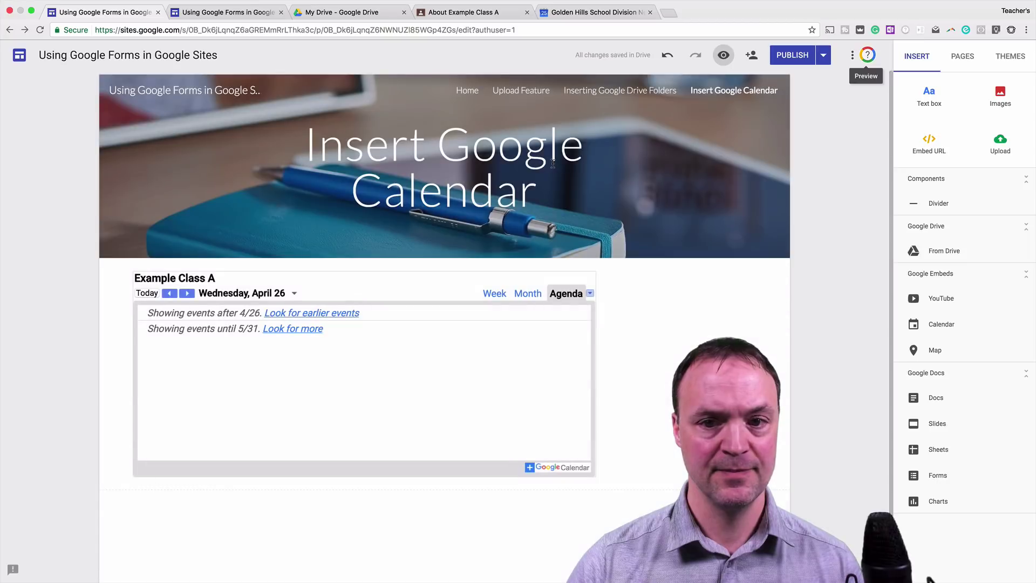
pyautogui.click(792, 56)
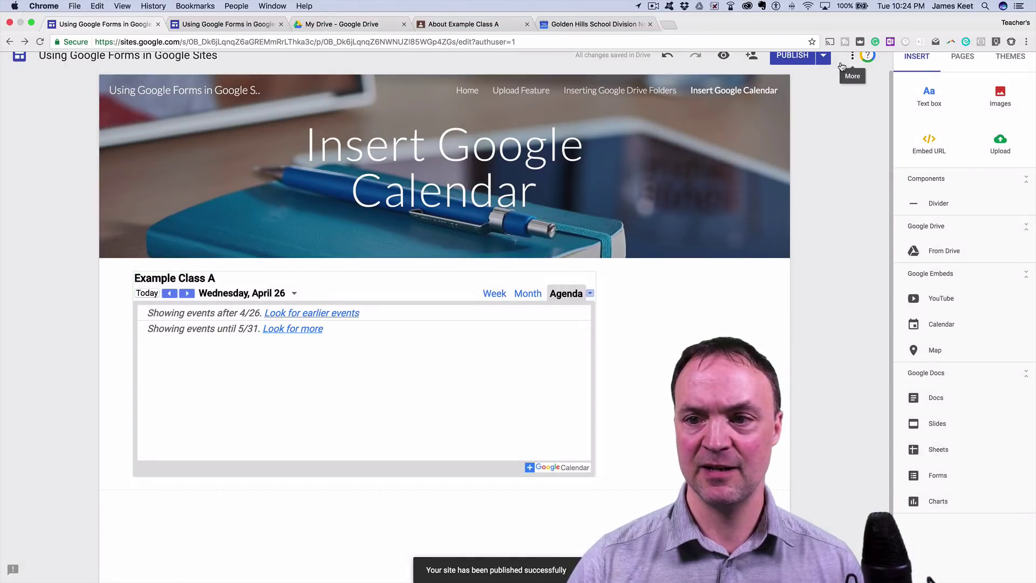
pyautogui.click(823, 55)
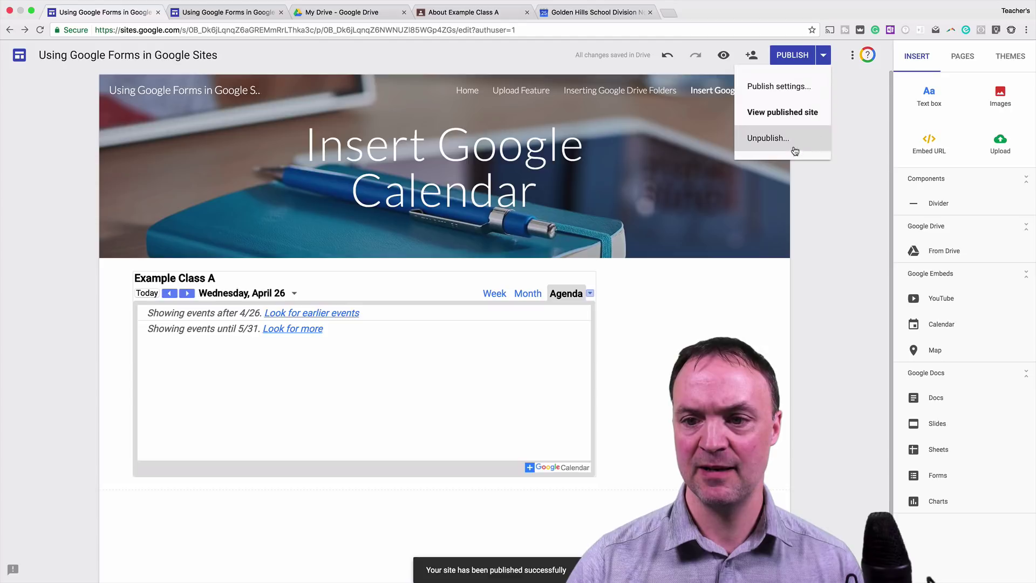
pyautogui.click(804, 112)
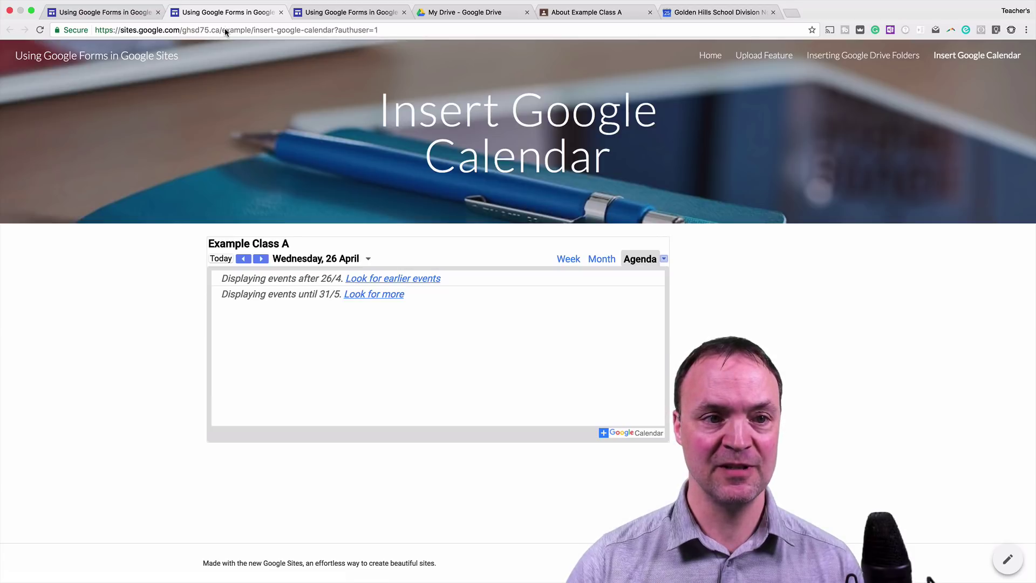
# Step: Load the published calendar page's address in the incognito window and check the embedded calendar in Month view
pyautogui.rightClick(225, 28)
pyautogui.press('super+c')
pyautogui.click(254, 44)
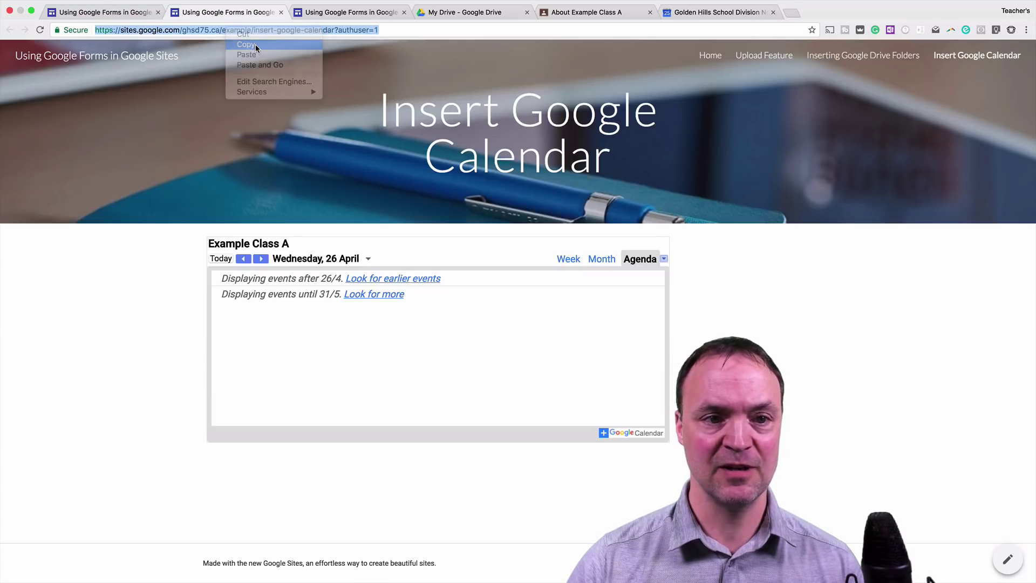
pyautogui.hotkey('ctrl', 'Right')
pyautogui.click(263, 32)
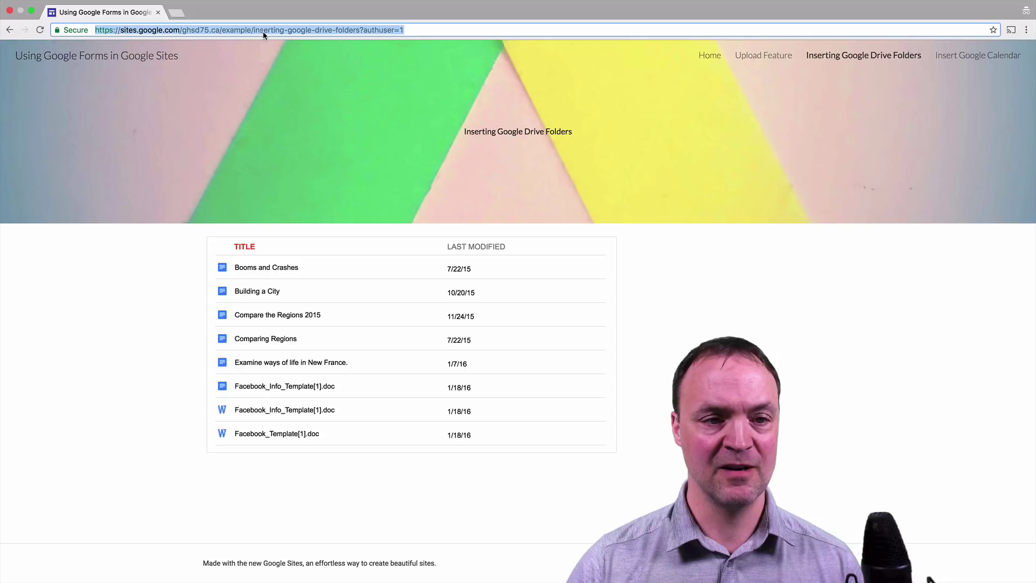
pyautogui.rightClick(263, 32)
pyautogui.click(286, 58)
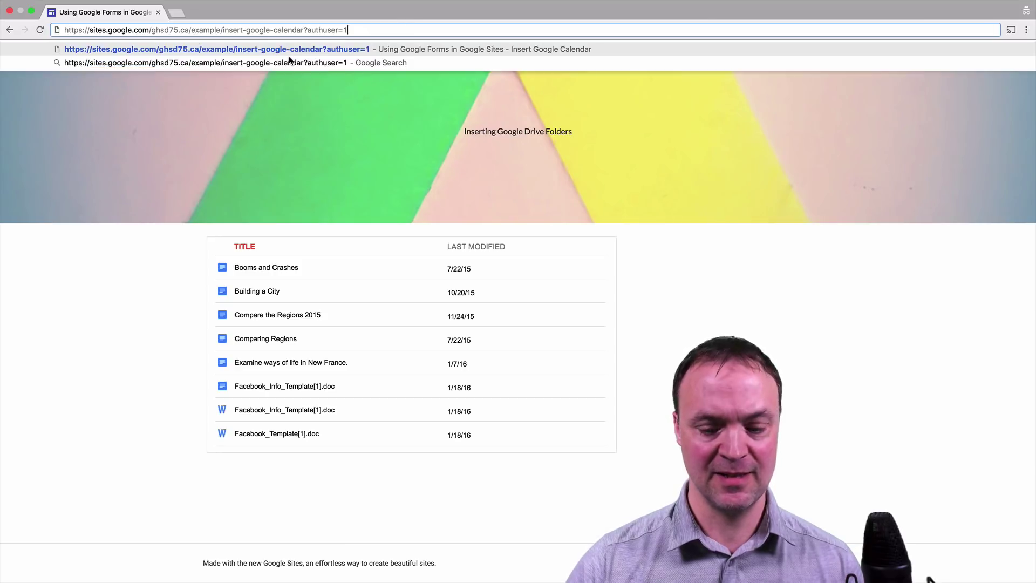
pyautogui.press('Return')
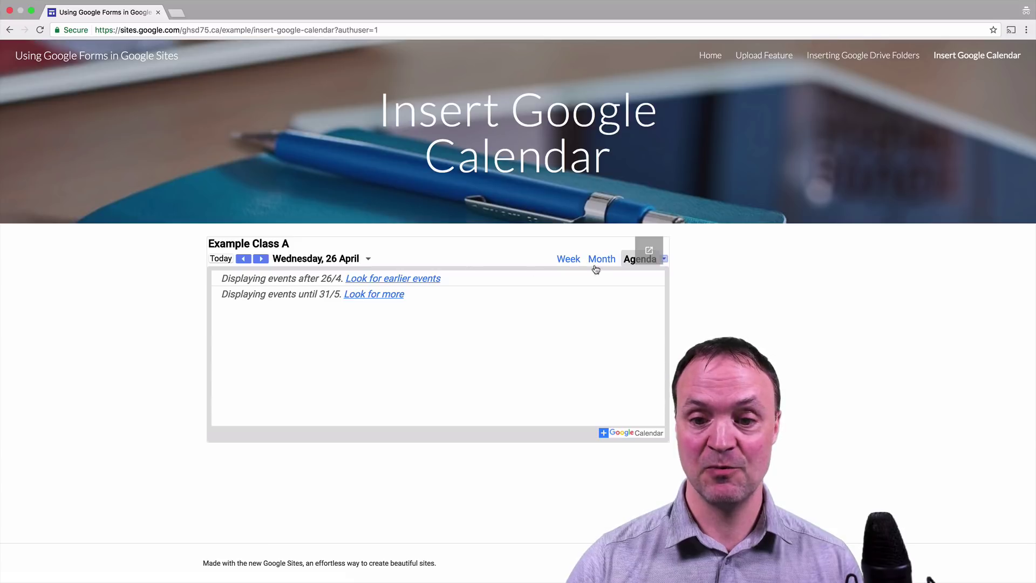
pyautogui.click(598, 261)
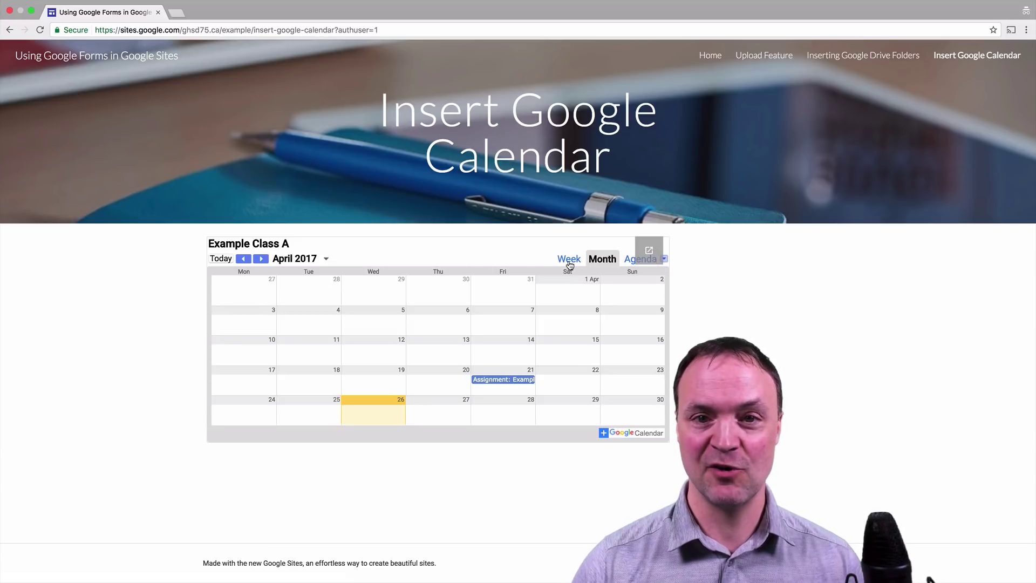